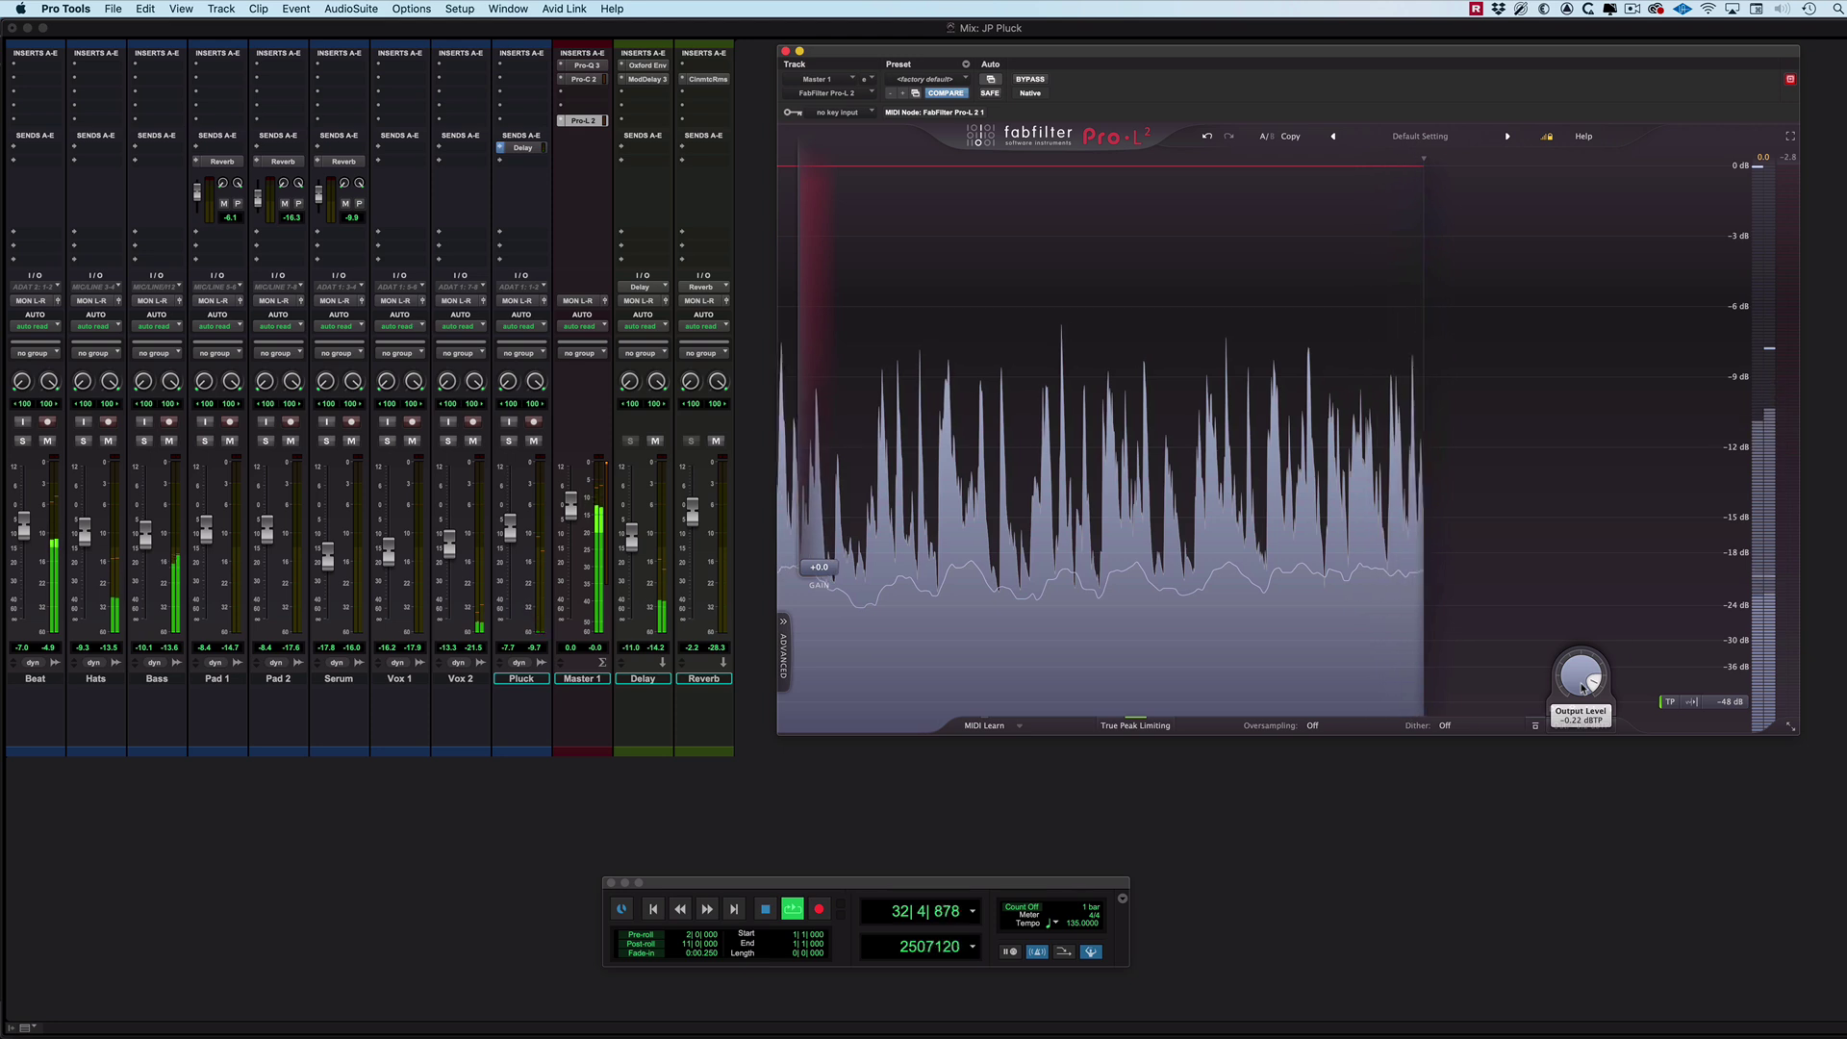
Step: Set Pro-L 2's output ceiling to -0.5 dBTP and raise its gain to about +9.4 dB
{"action": "scroll", "coordinate": [1581, 687], "scroll_direction": "down", "scroll_amount": 1}
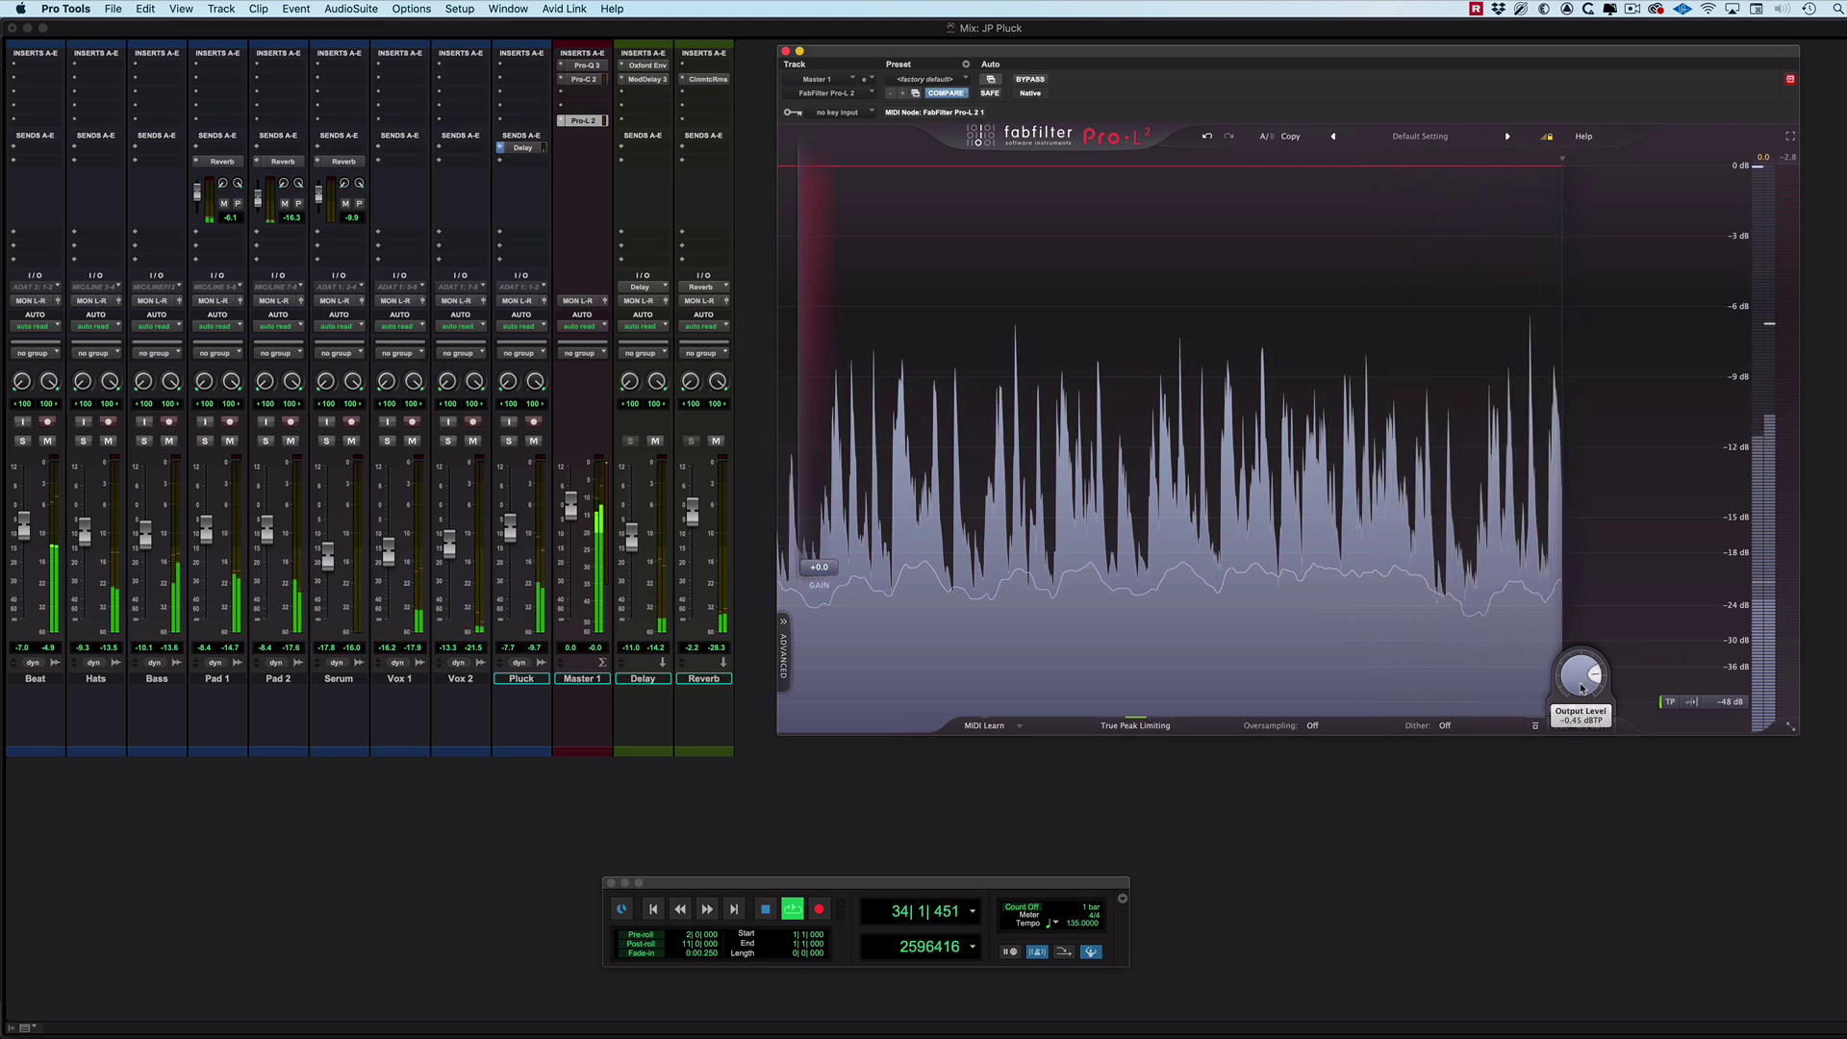
{"action": "scroll", "coordinate": [1583, 687], "scroll_direction": "down", "scroll_amount": 2}
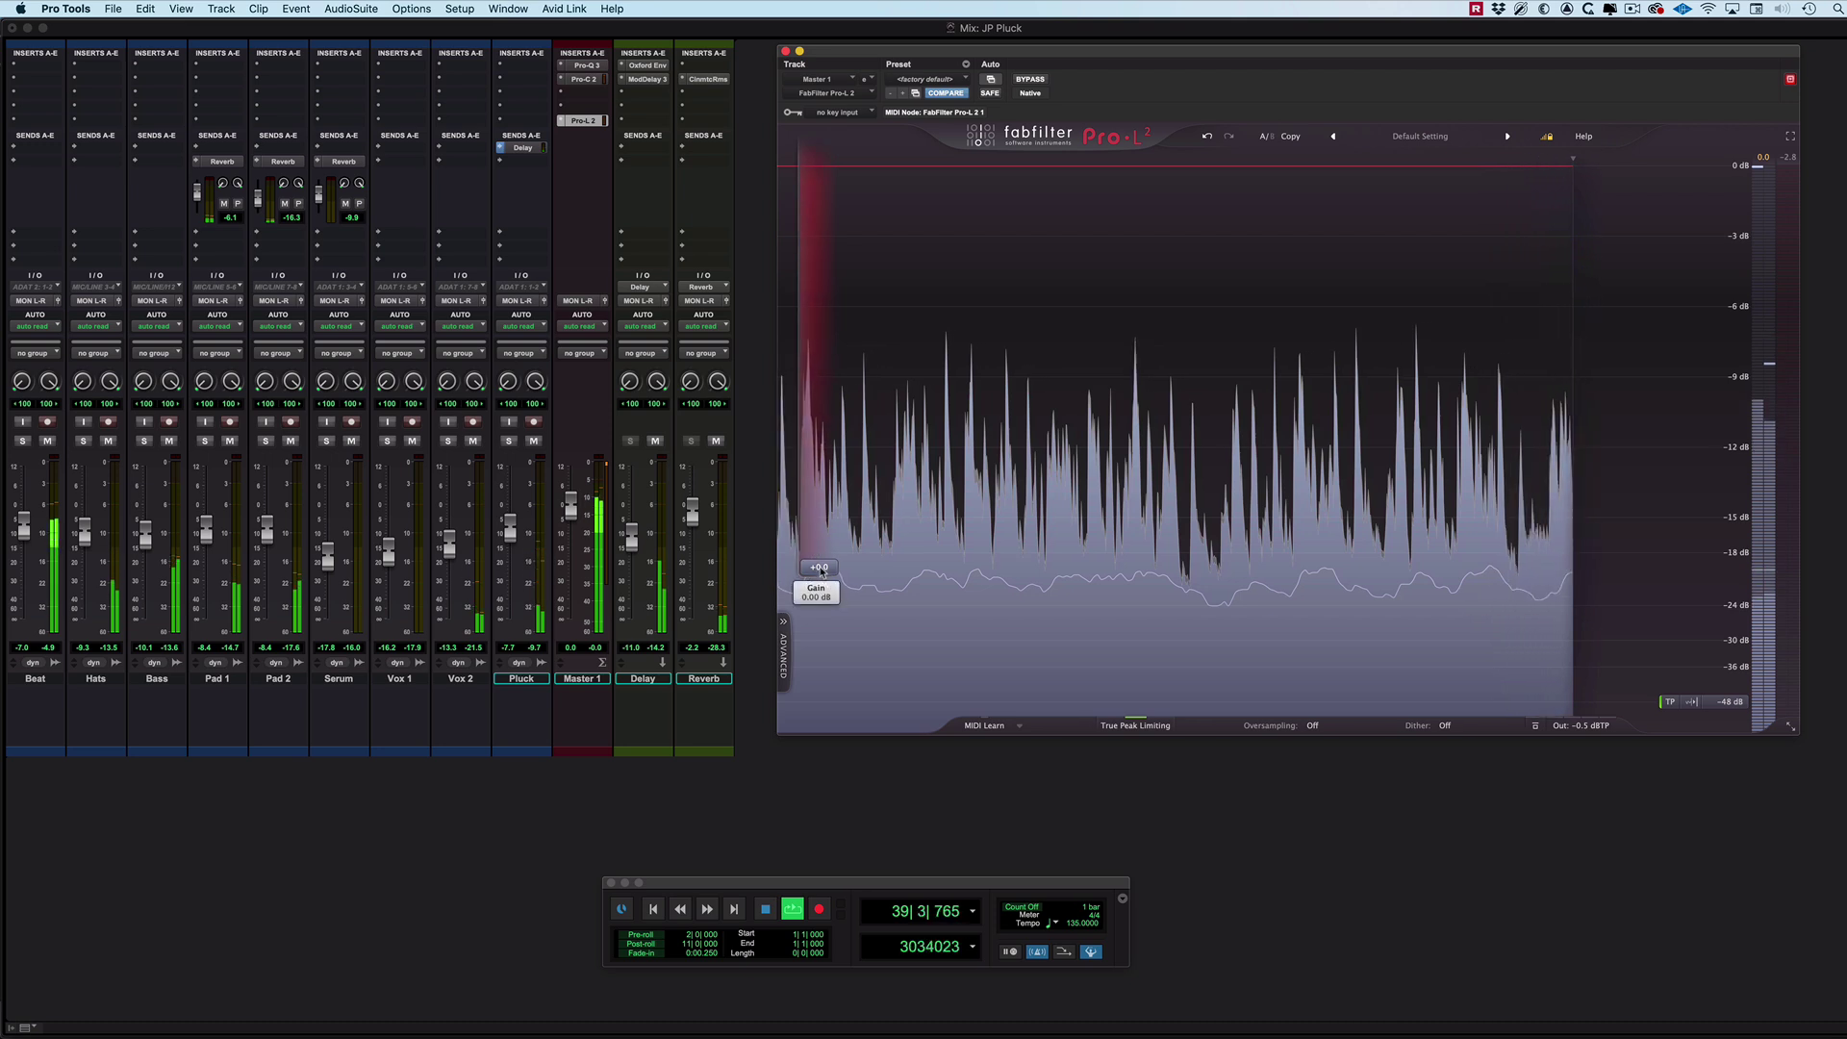
{"action": "left_click_drag", "start_coordinate": [819, 566], "coordinate": [819, 442]}
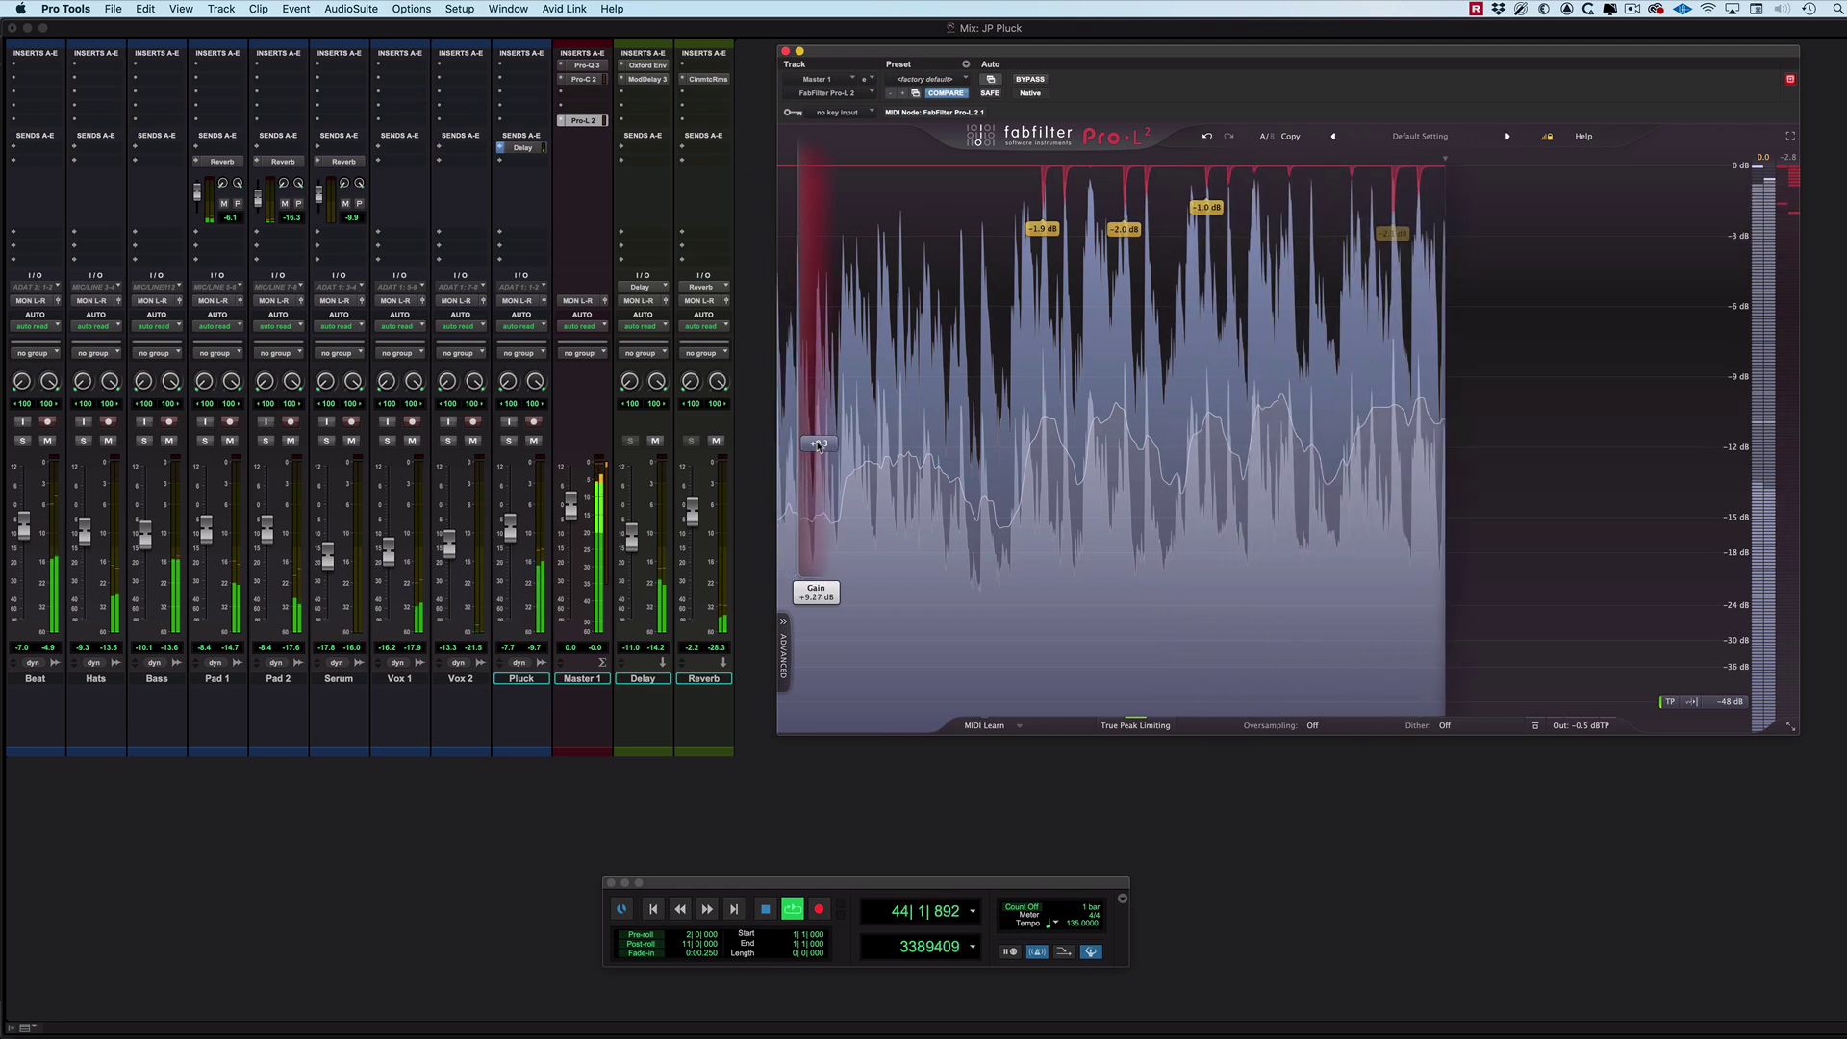
{"action": "left_click_drag", "start_coordinate": [819, 445], "coordinate": [820, 437]}
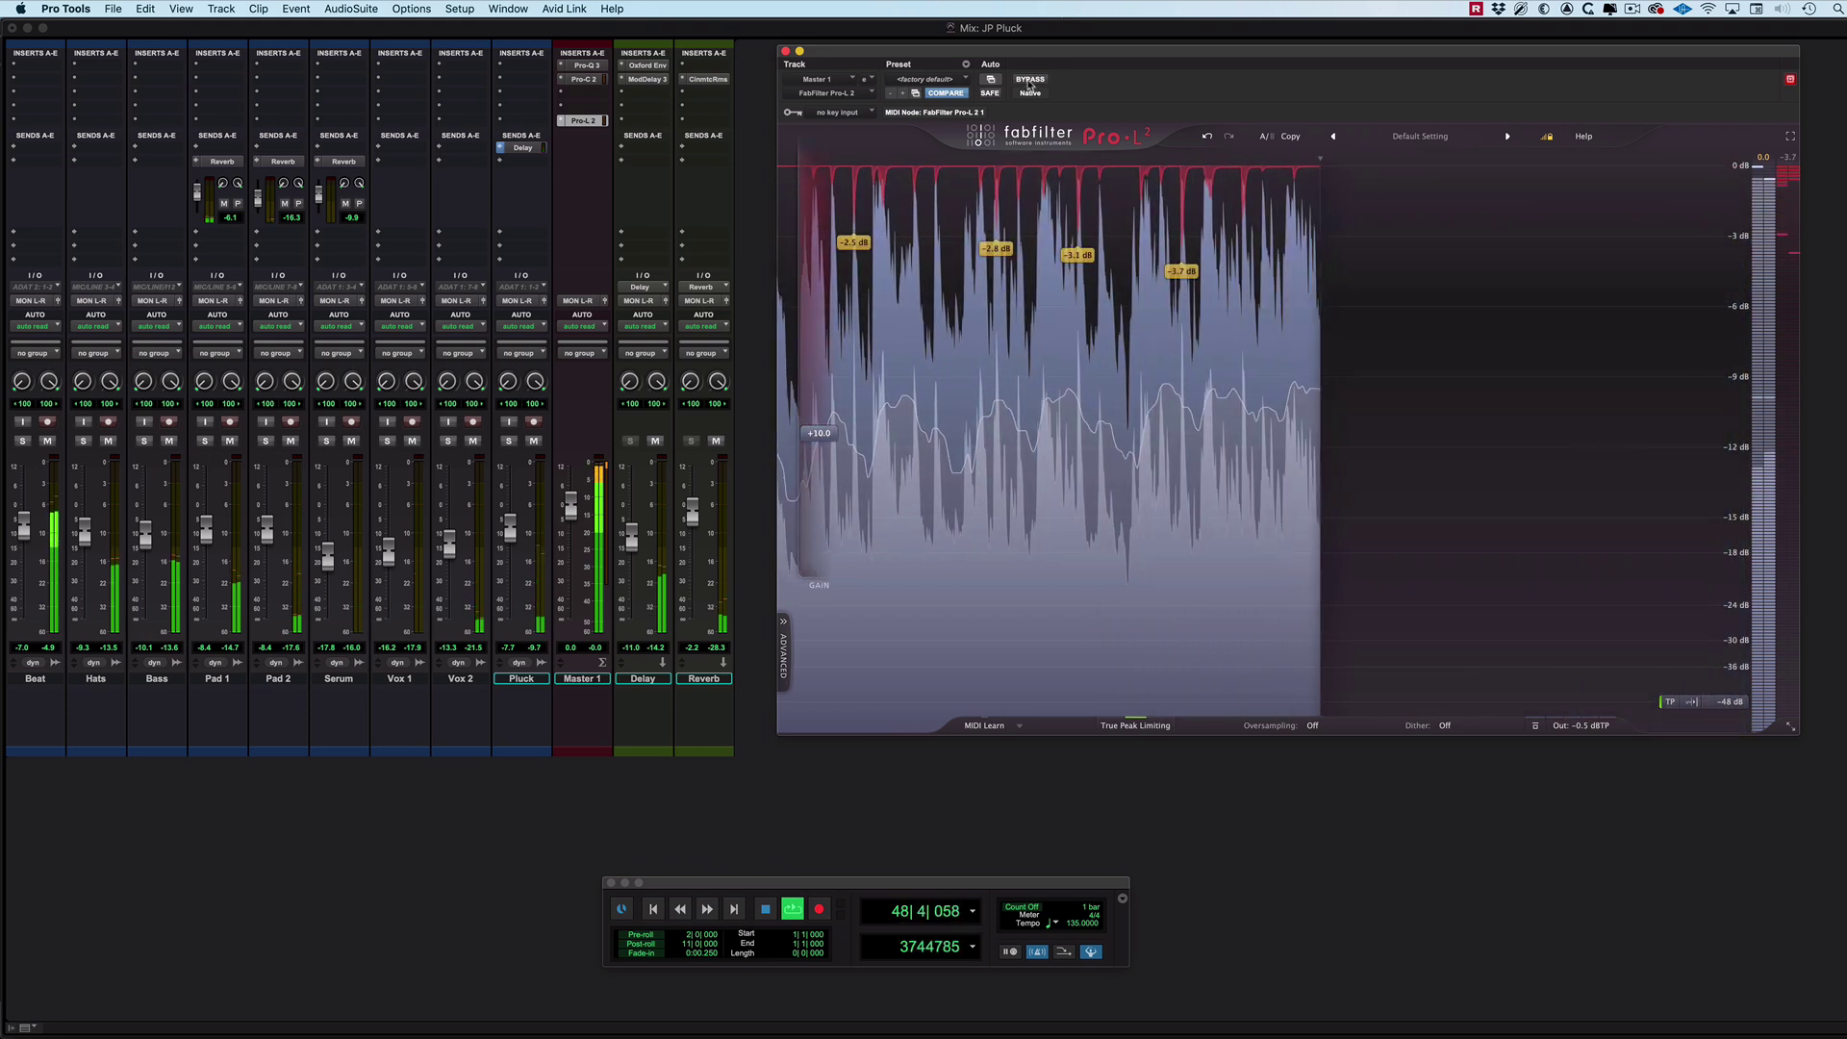
Step: Toggle the limiter's bypass on, off and on again to compare against the unprocessed mix
{"action": "left_click", "coordinate": [1028, 80]}
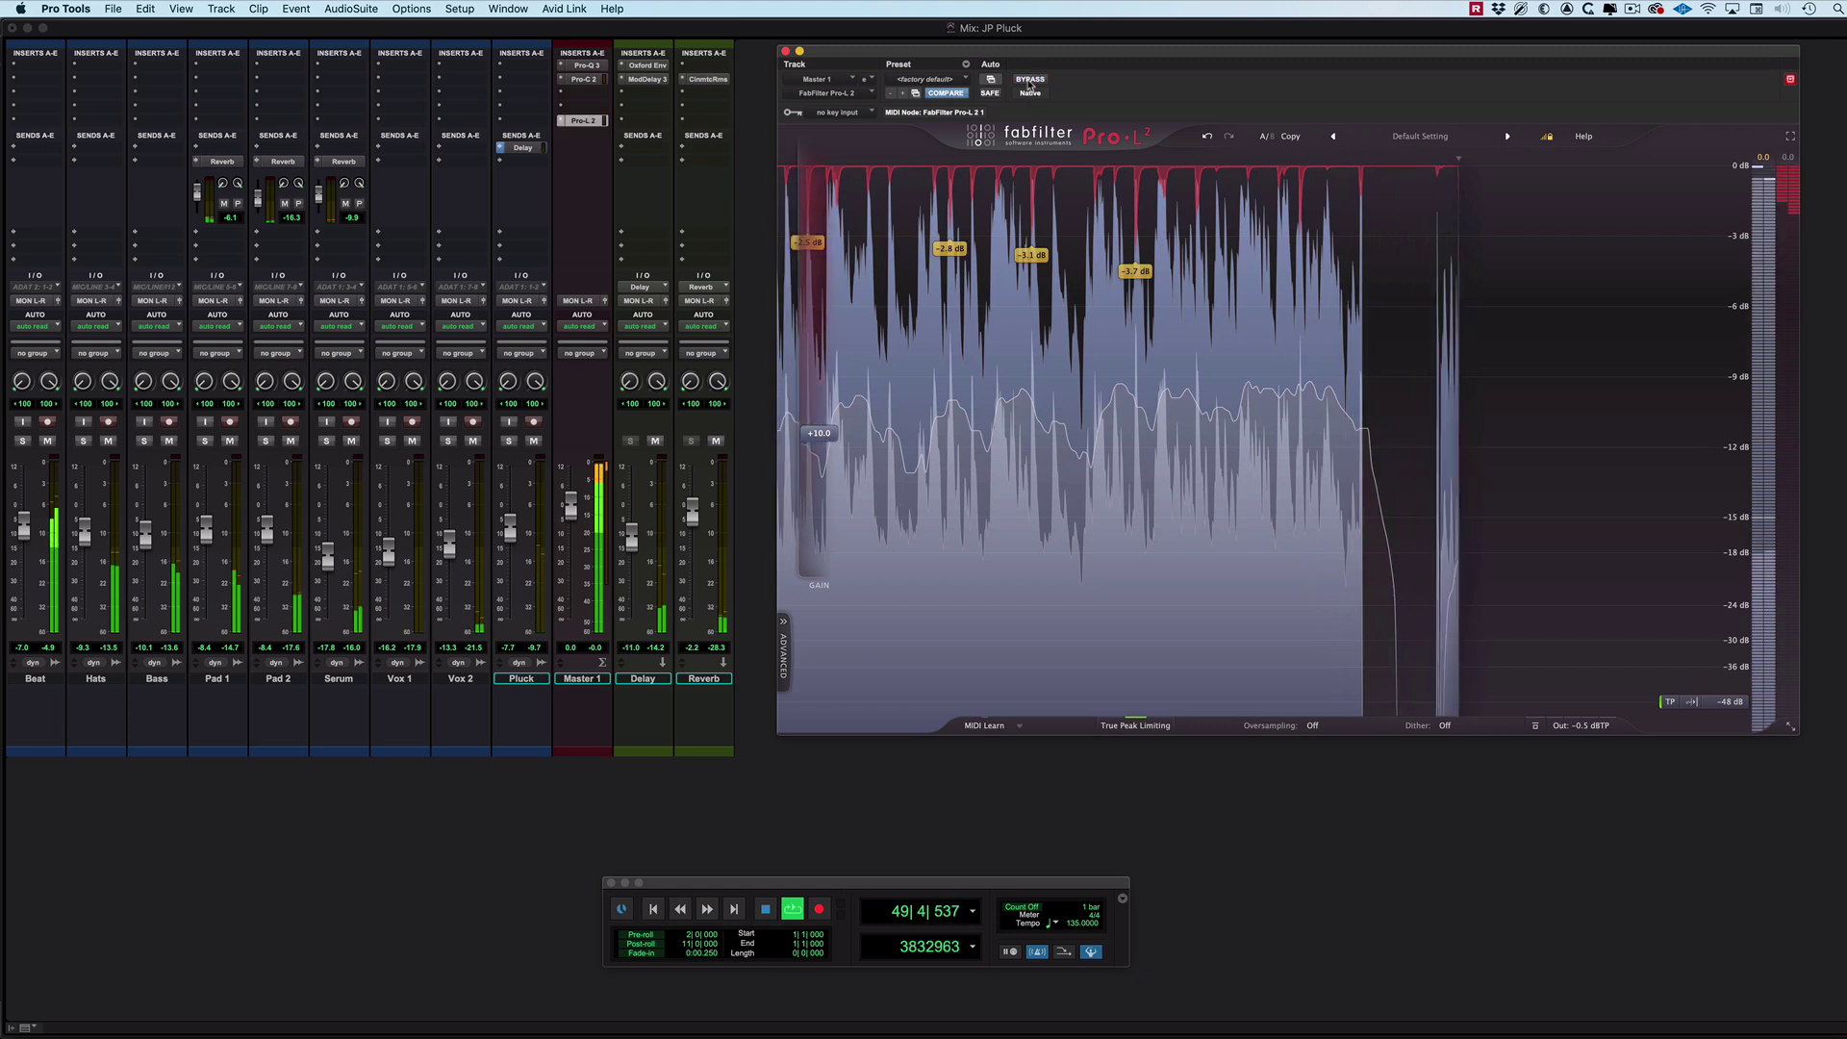
{"action": "left_click", "coordinate": [1029, 80]}
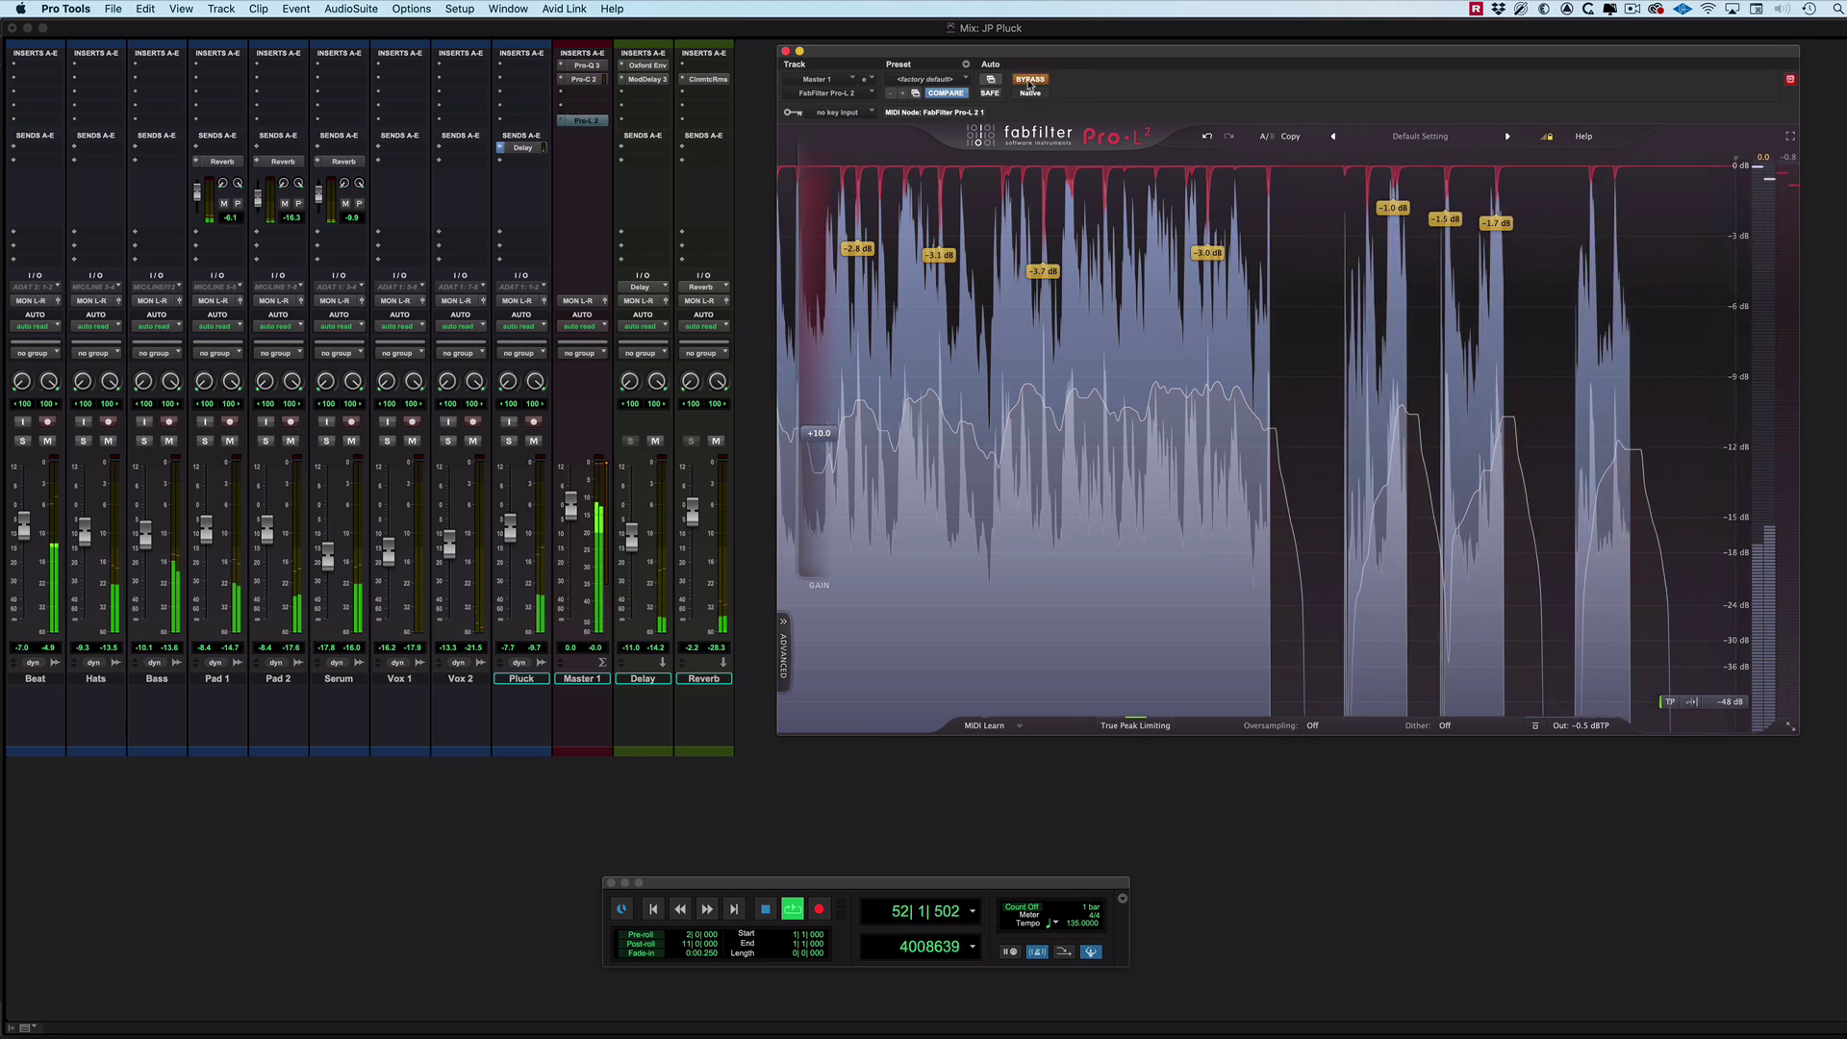
{"action": "left_click", "coordinate": [1028, 81]}
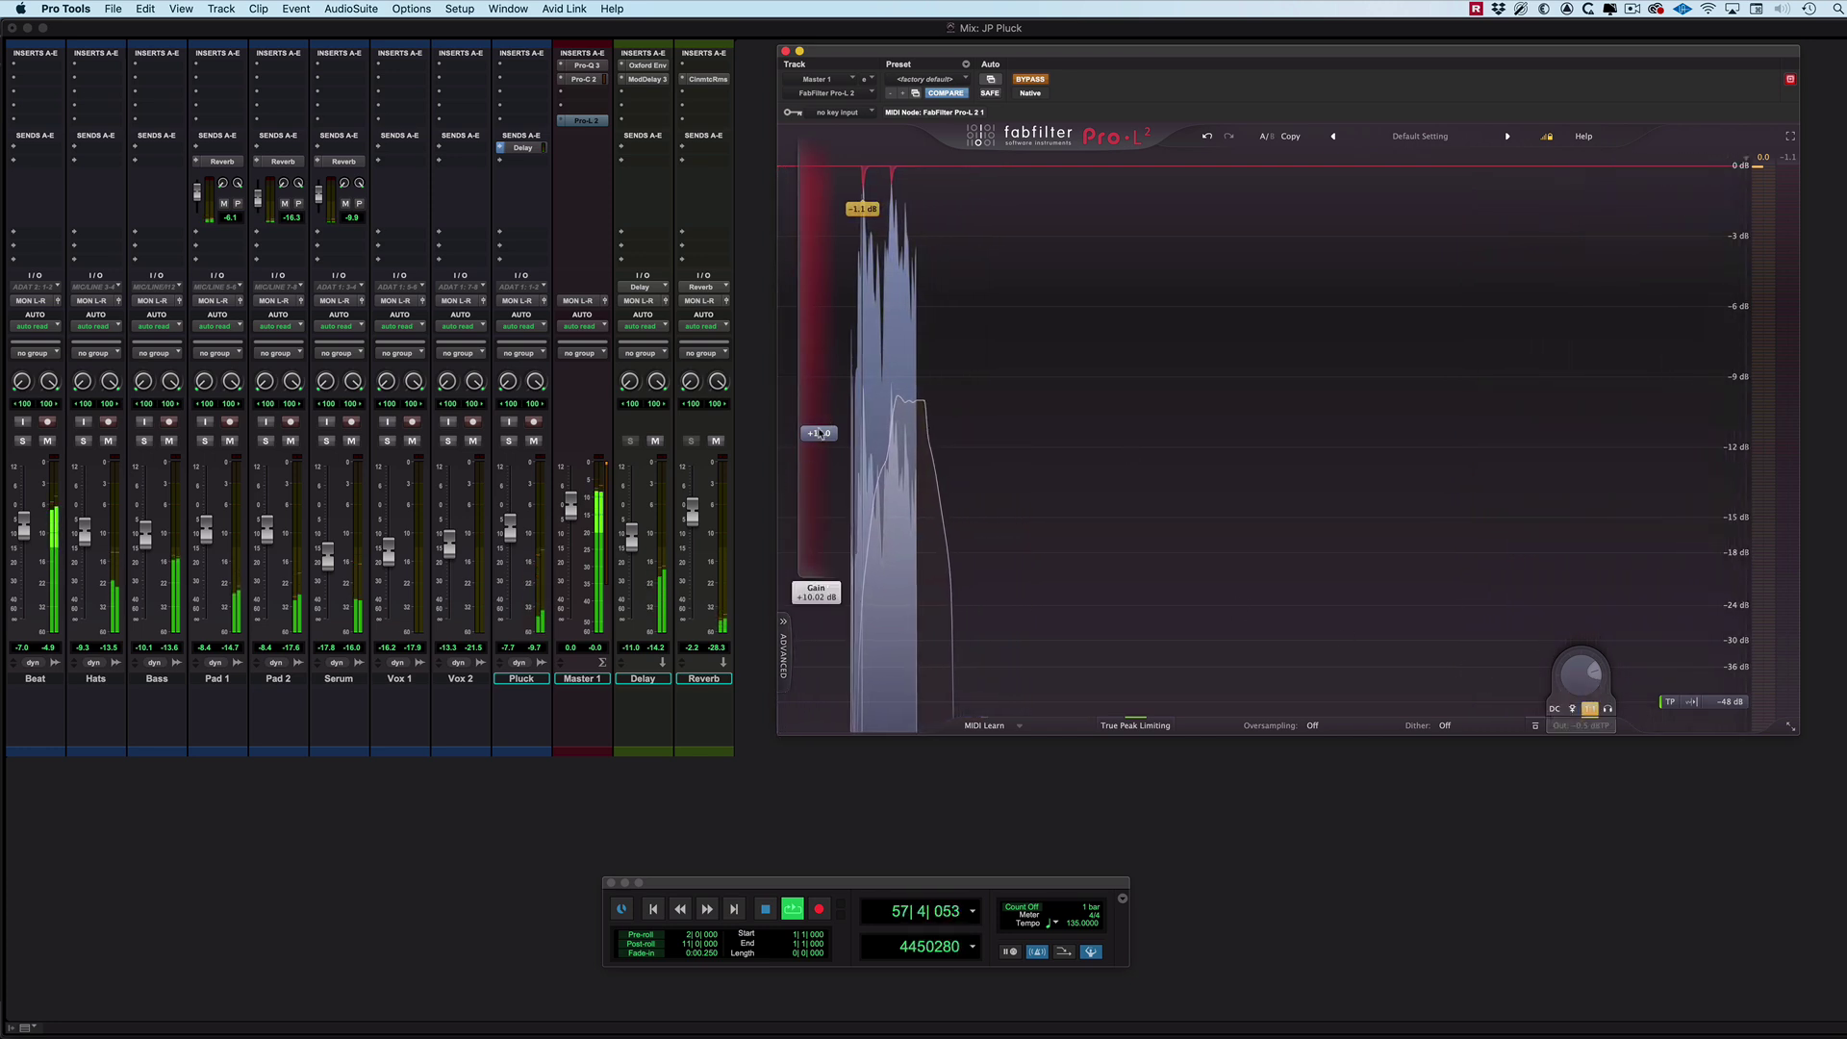
Step: Re-enable the limiter, settle its gain at +10.9 dB, and play the mix from the start
{"action": "left_click_drag", "start_coordinate": [818, 433], "coordinate": [819, 447]}
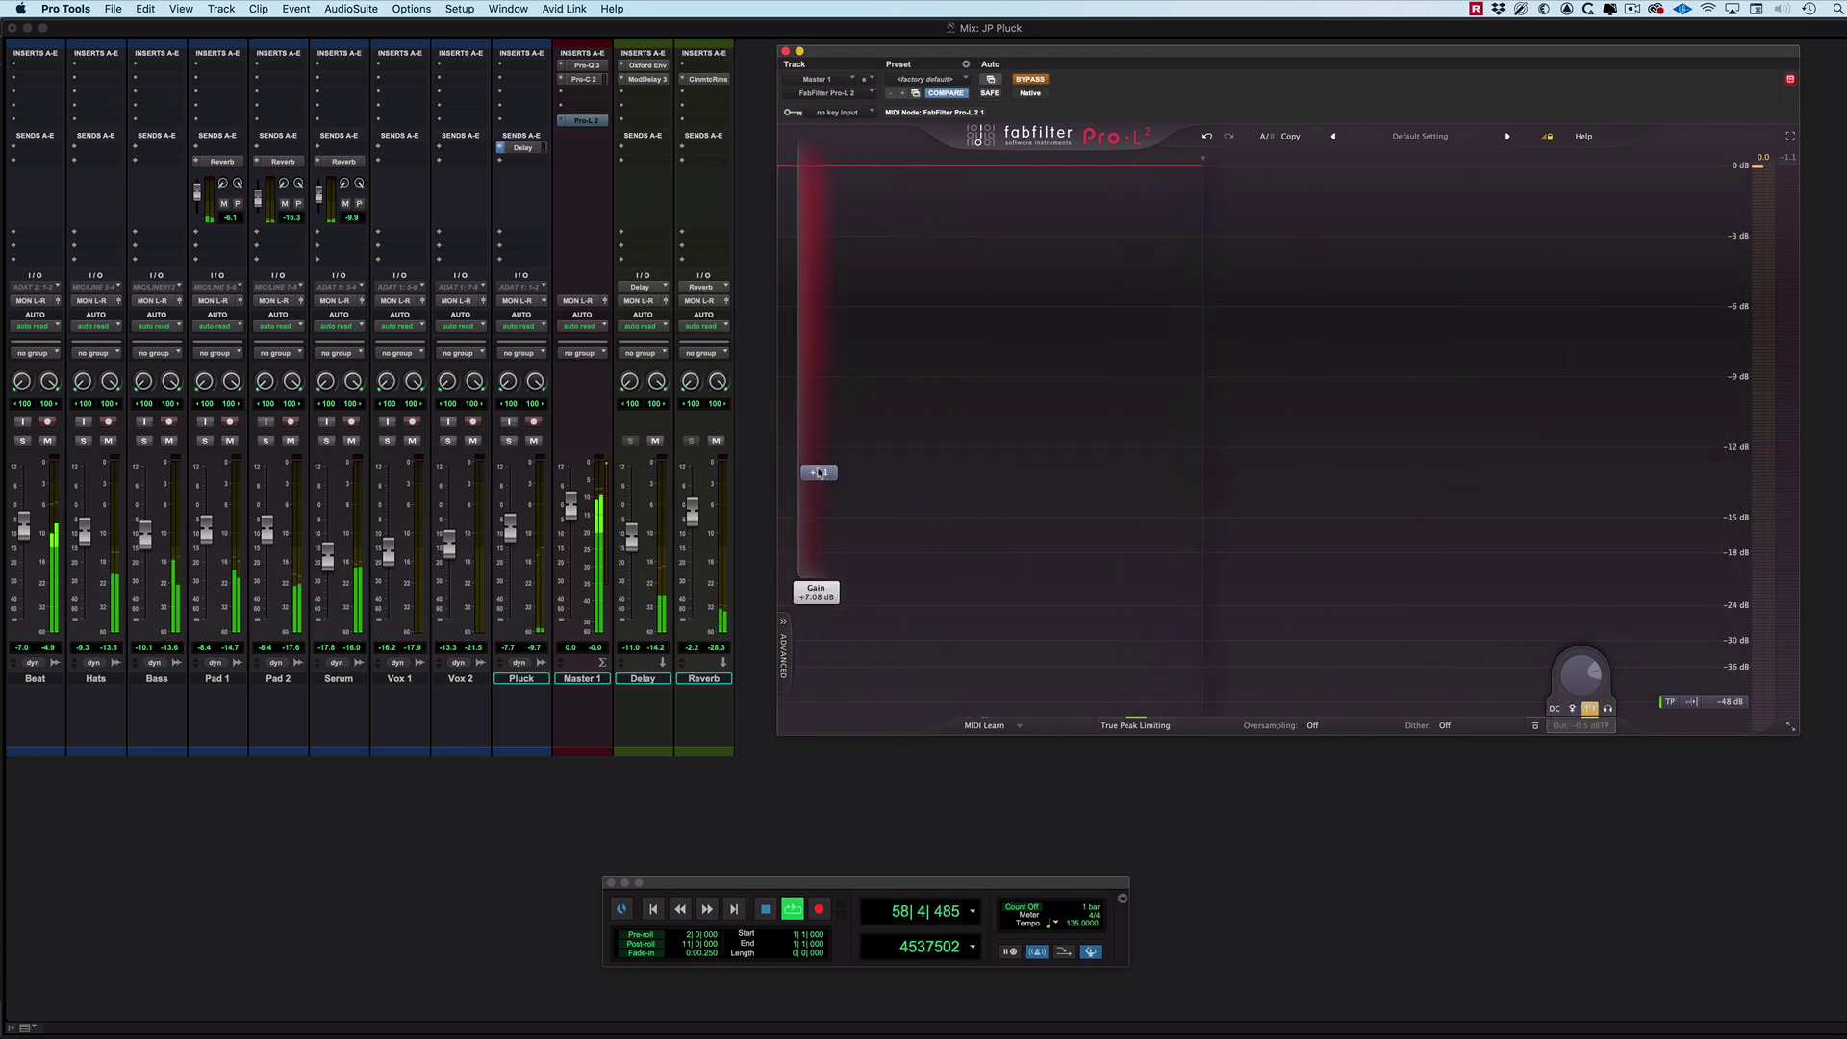
{"action": "left_click", "coordinate": [1029, 81]}
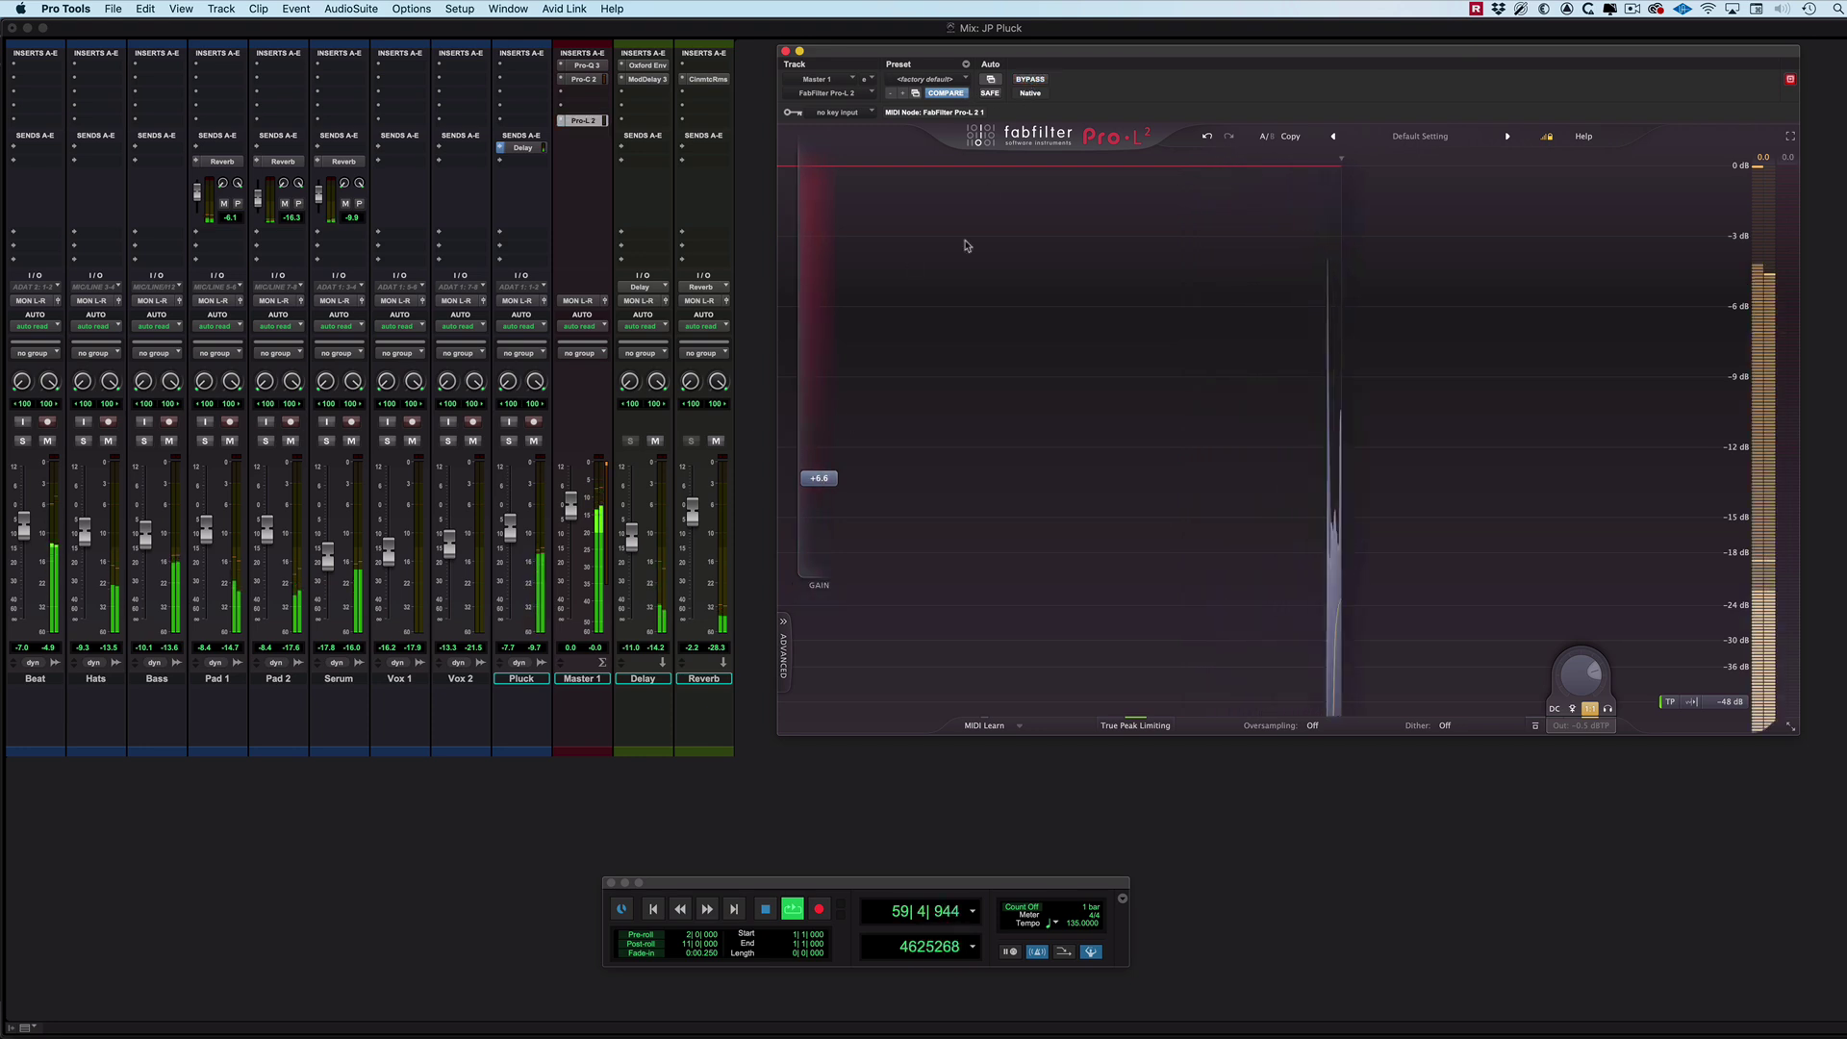
{"action": "mouse_move", "coordinate": [819, 478]}
{"action": "left_mouse_down"}
{"action": "mouse_move", "coordinate": [822, 554]}
{"action": "mouse_move", "coordinate": [822, 480]}
{"action": "left_mouse_up"}
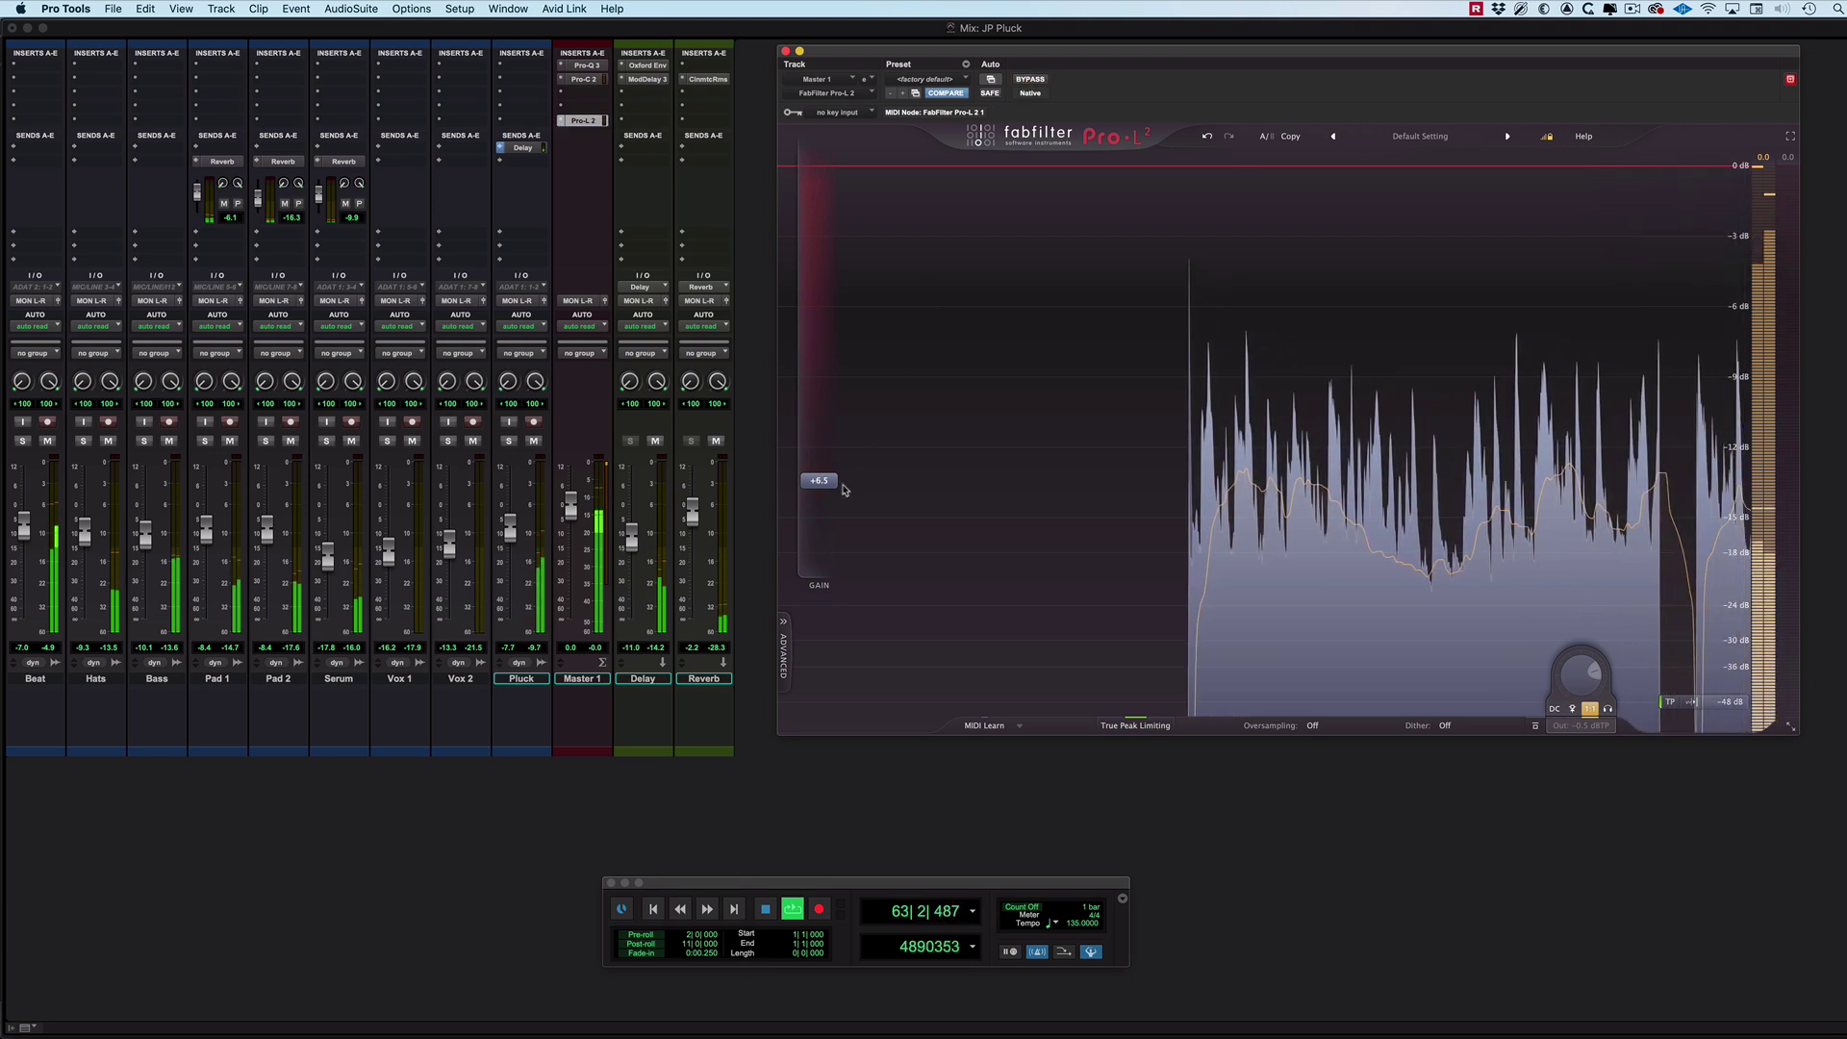
{"action": "left_click_drag", "start_coordinate": [819, 479], "coordinate": [823, 426]}
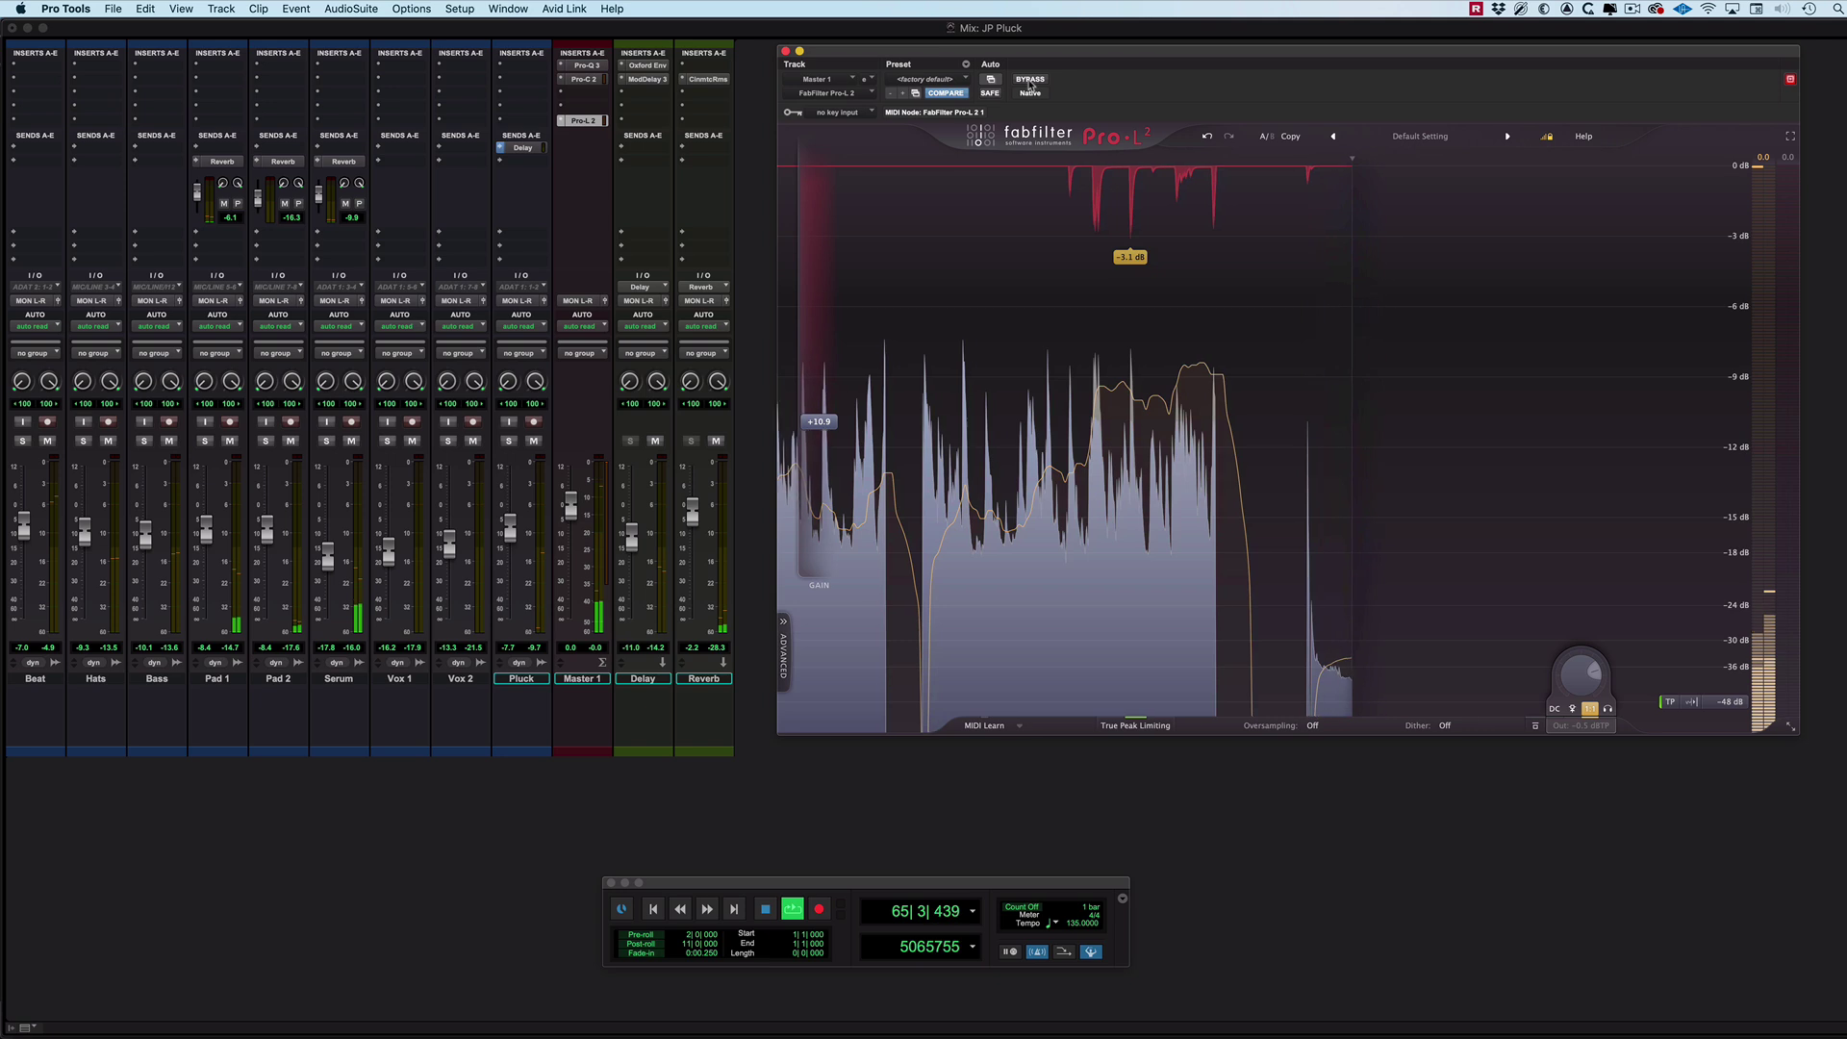
{"action": "key", "text": "space"}
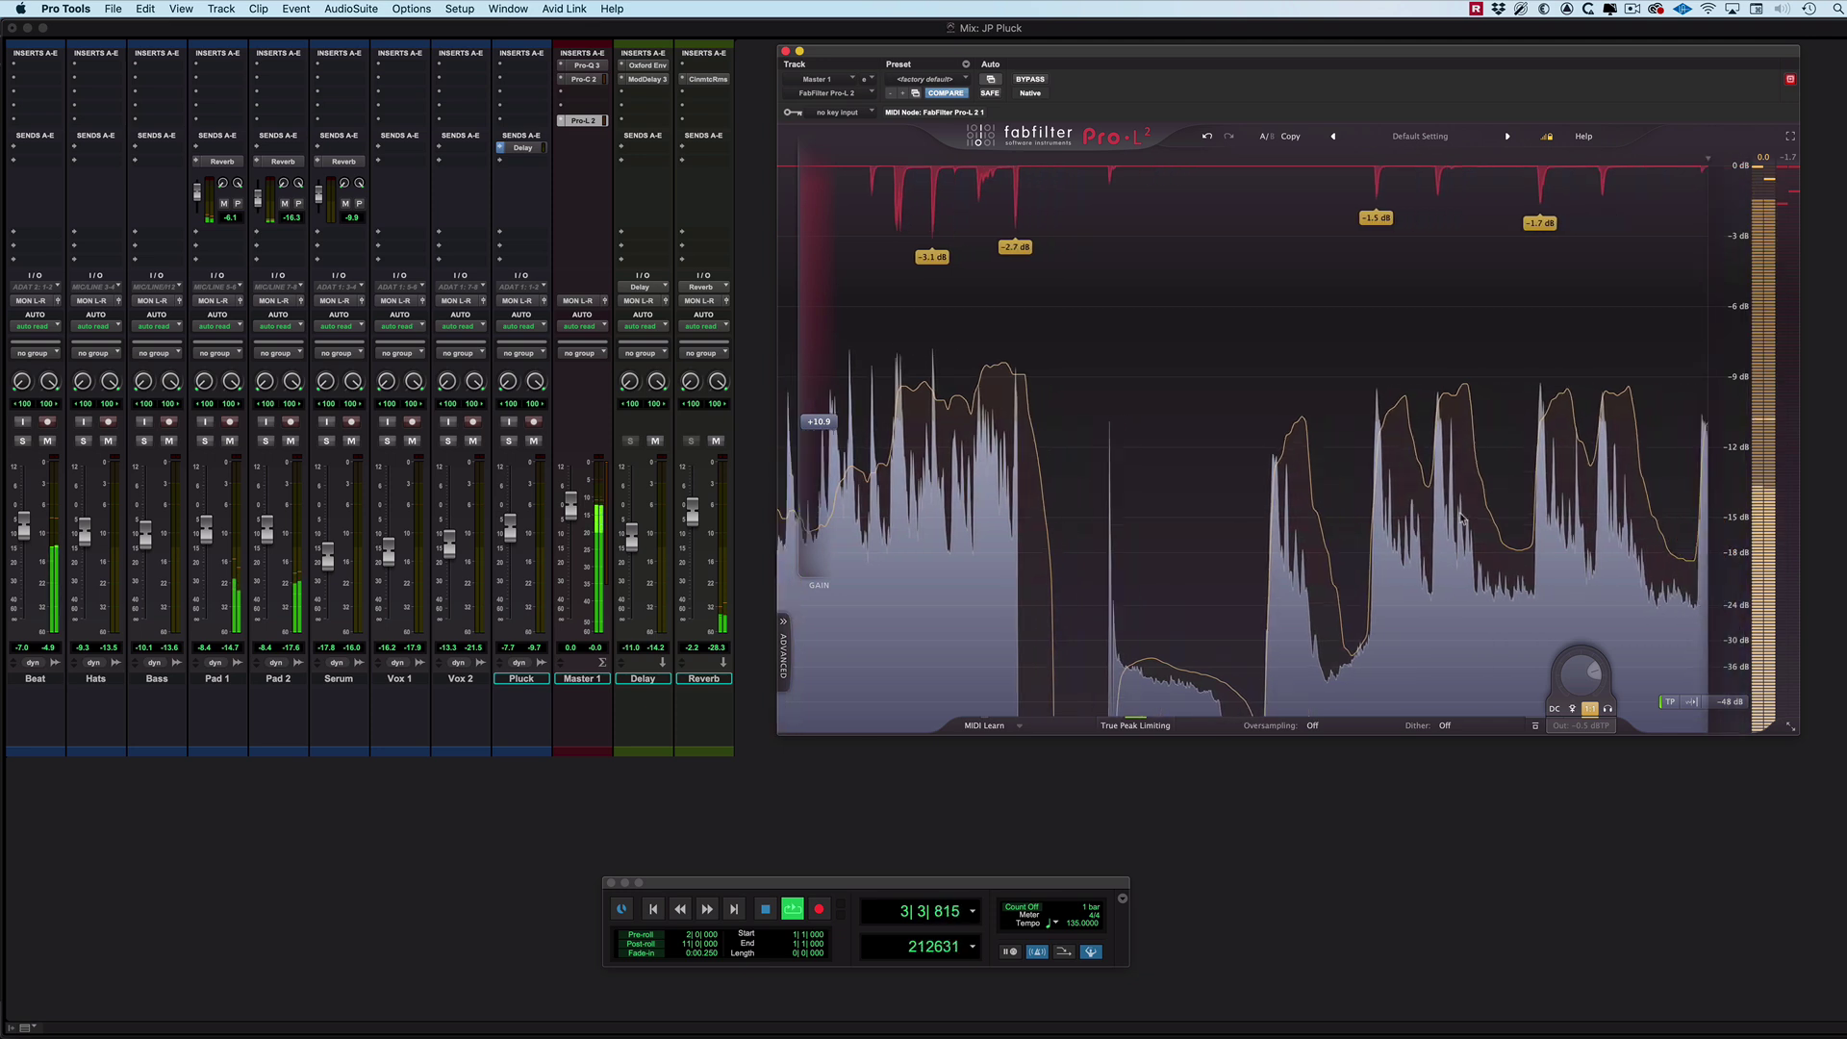
{"action": "left_click", "coordinate": [1030, 80]}
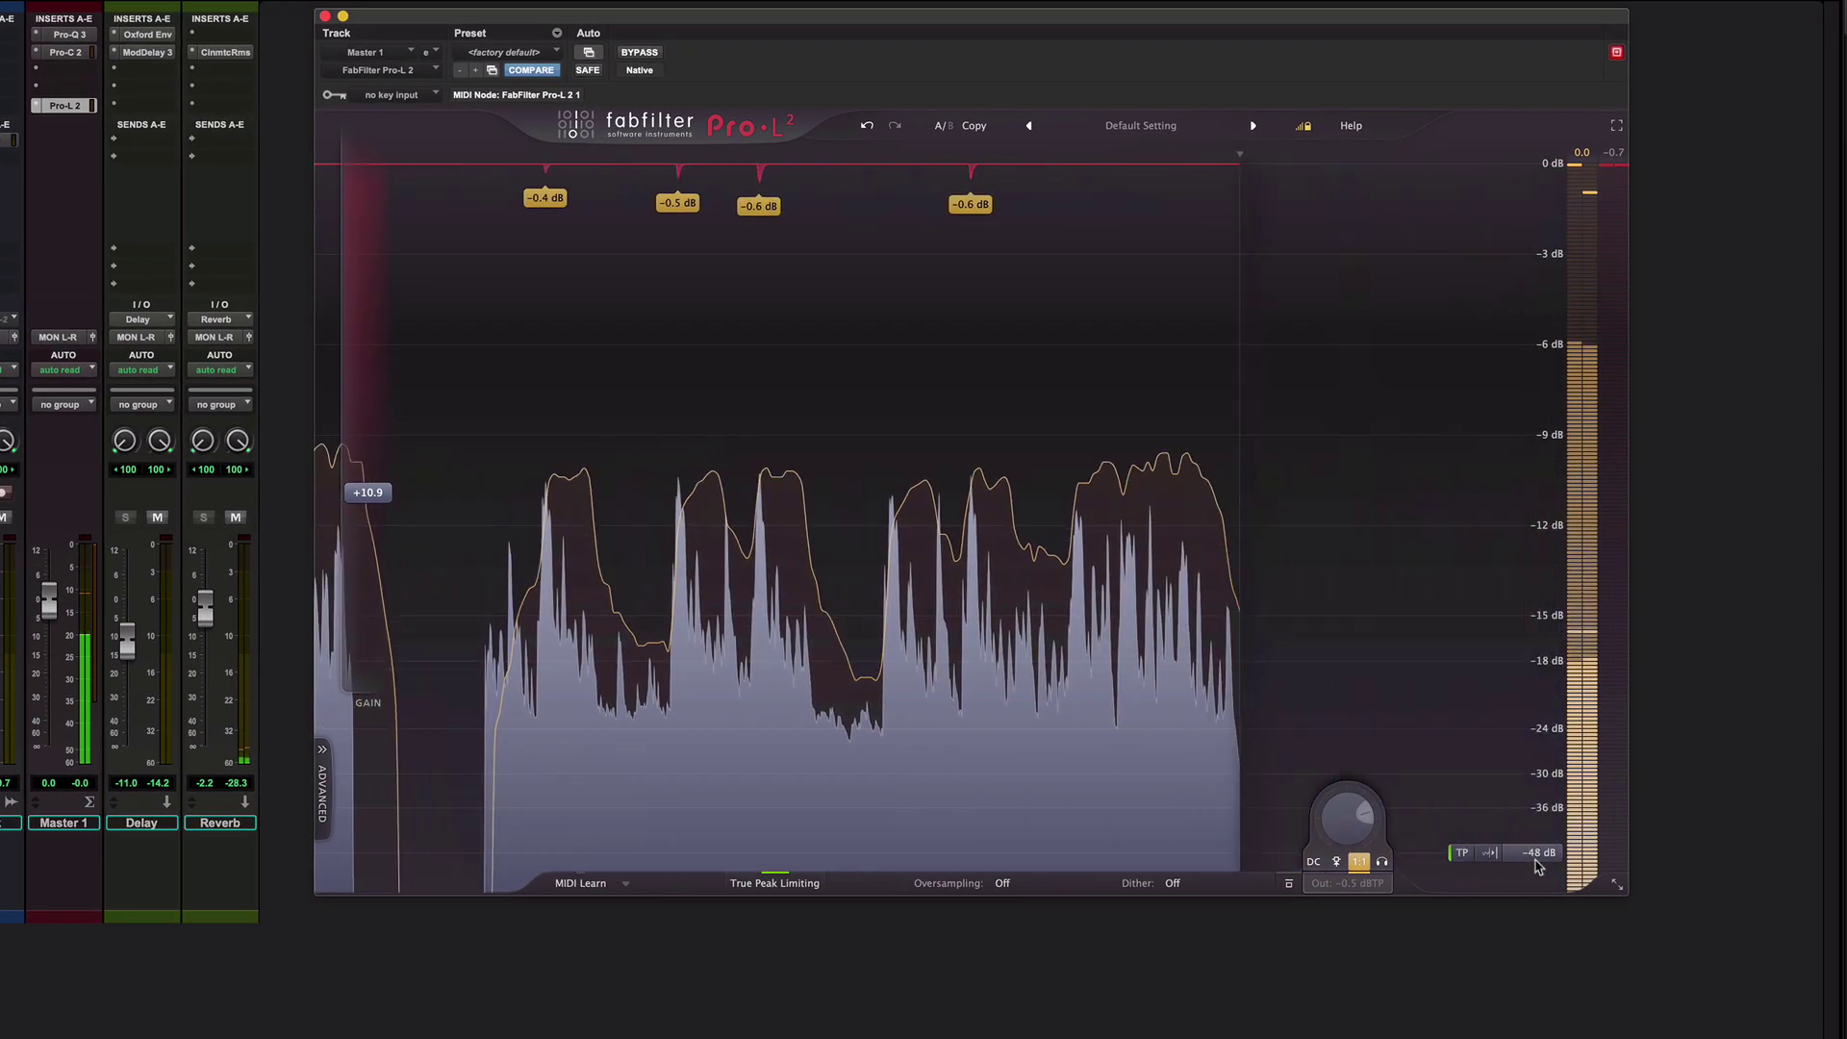
Step: Switch Pro-L 2's meter scale from -48 dB to Loudness metering in LUFS
{"action": "left_click", "coordinate": [1537, 854]}
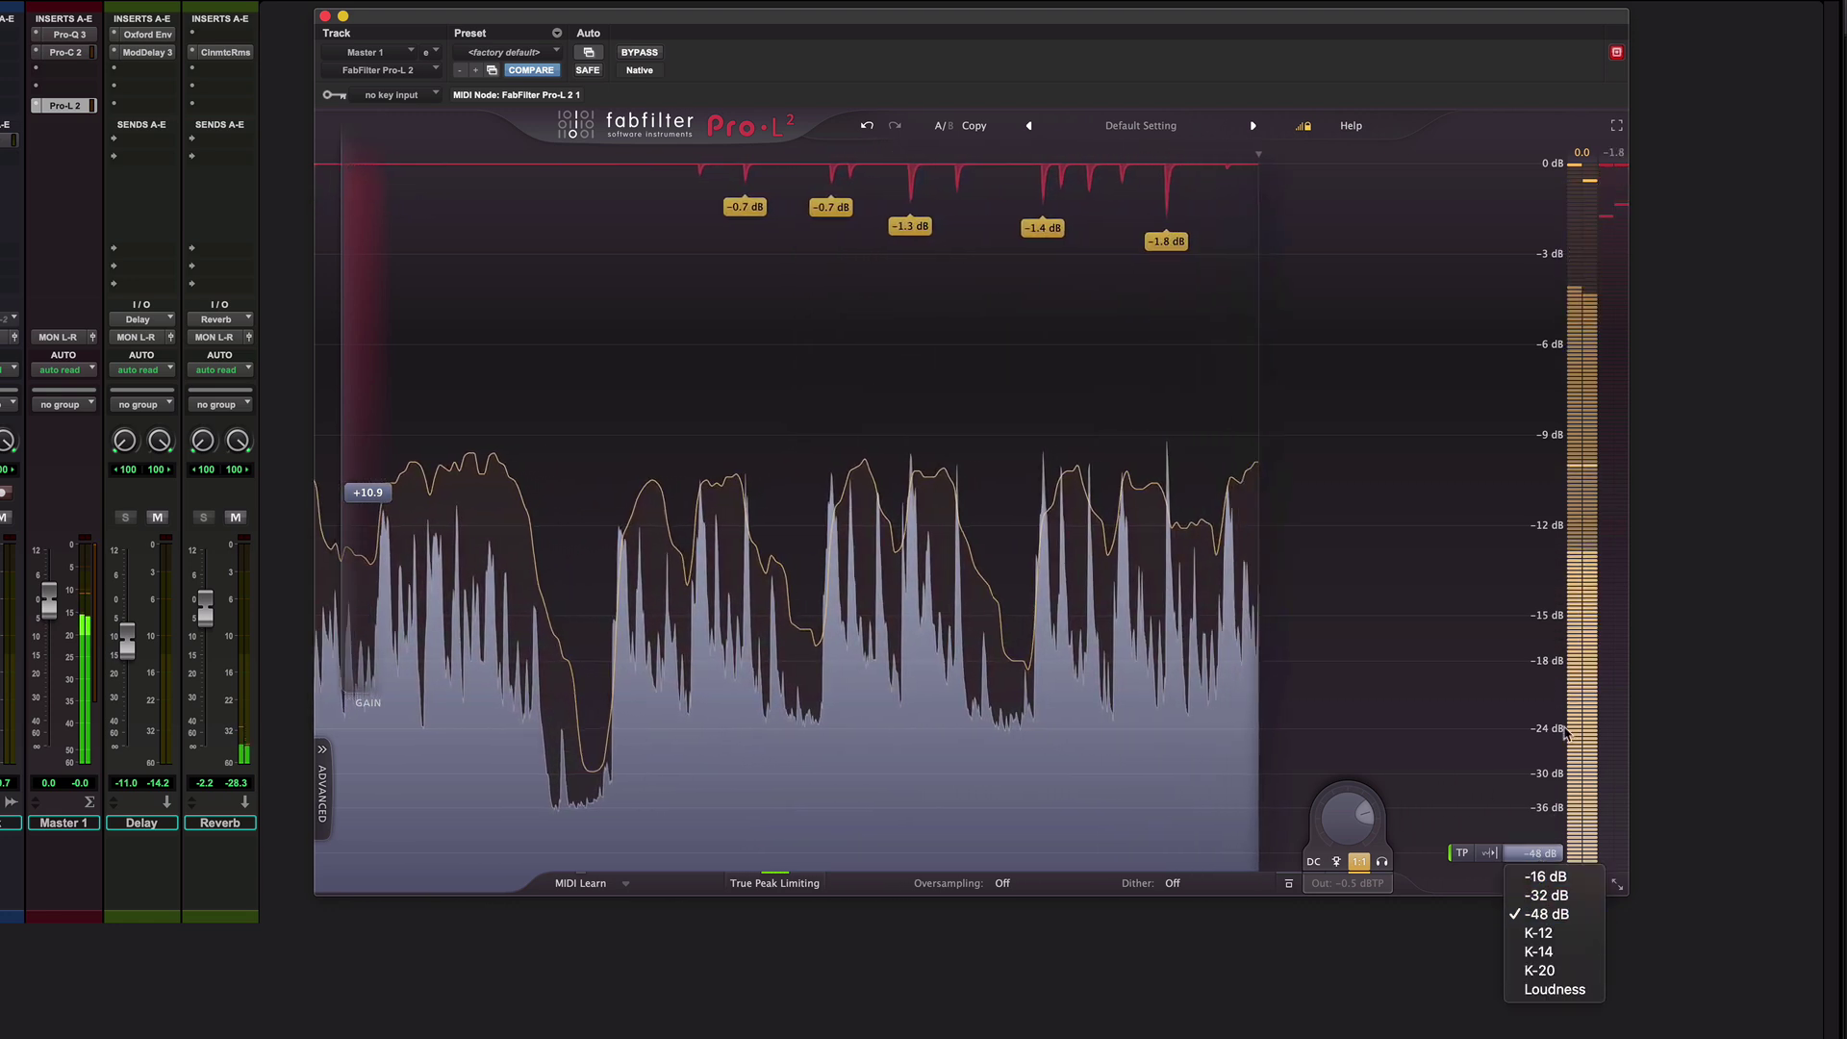
{"action": "left_click", "coordinate": [1539, 990]}
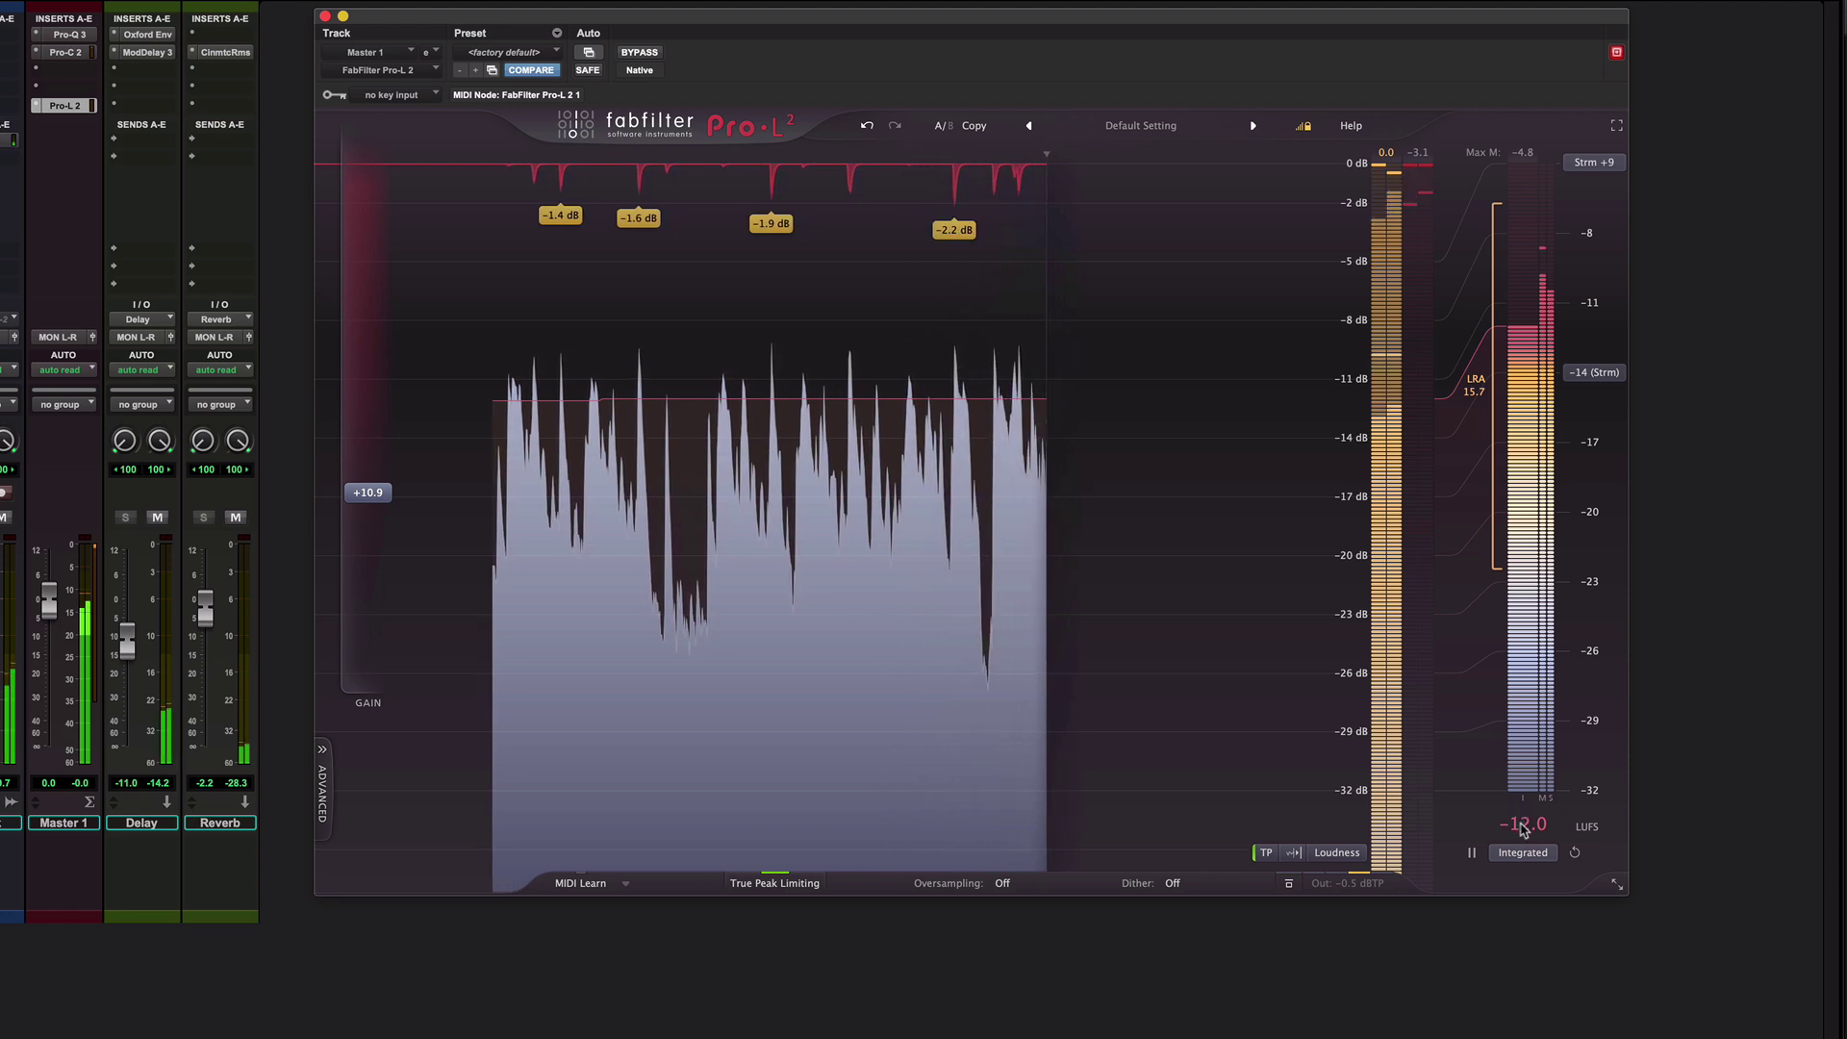
Step: Keep Integrated loudness mode and the -14 LUFS streaming target, resetting the limiter gain to about 0 dB
{"action": "left_click", "coordinate": [1521, 855]}
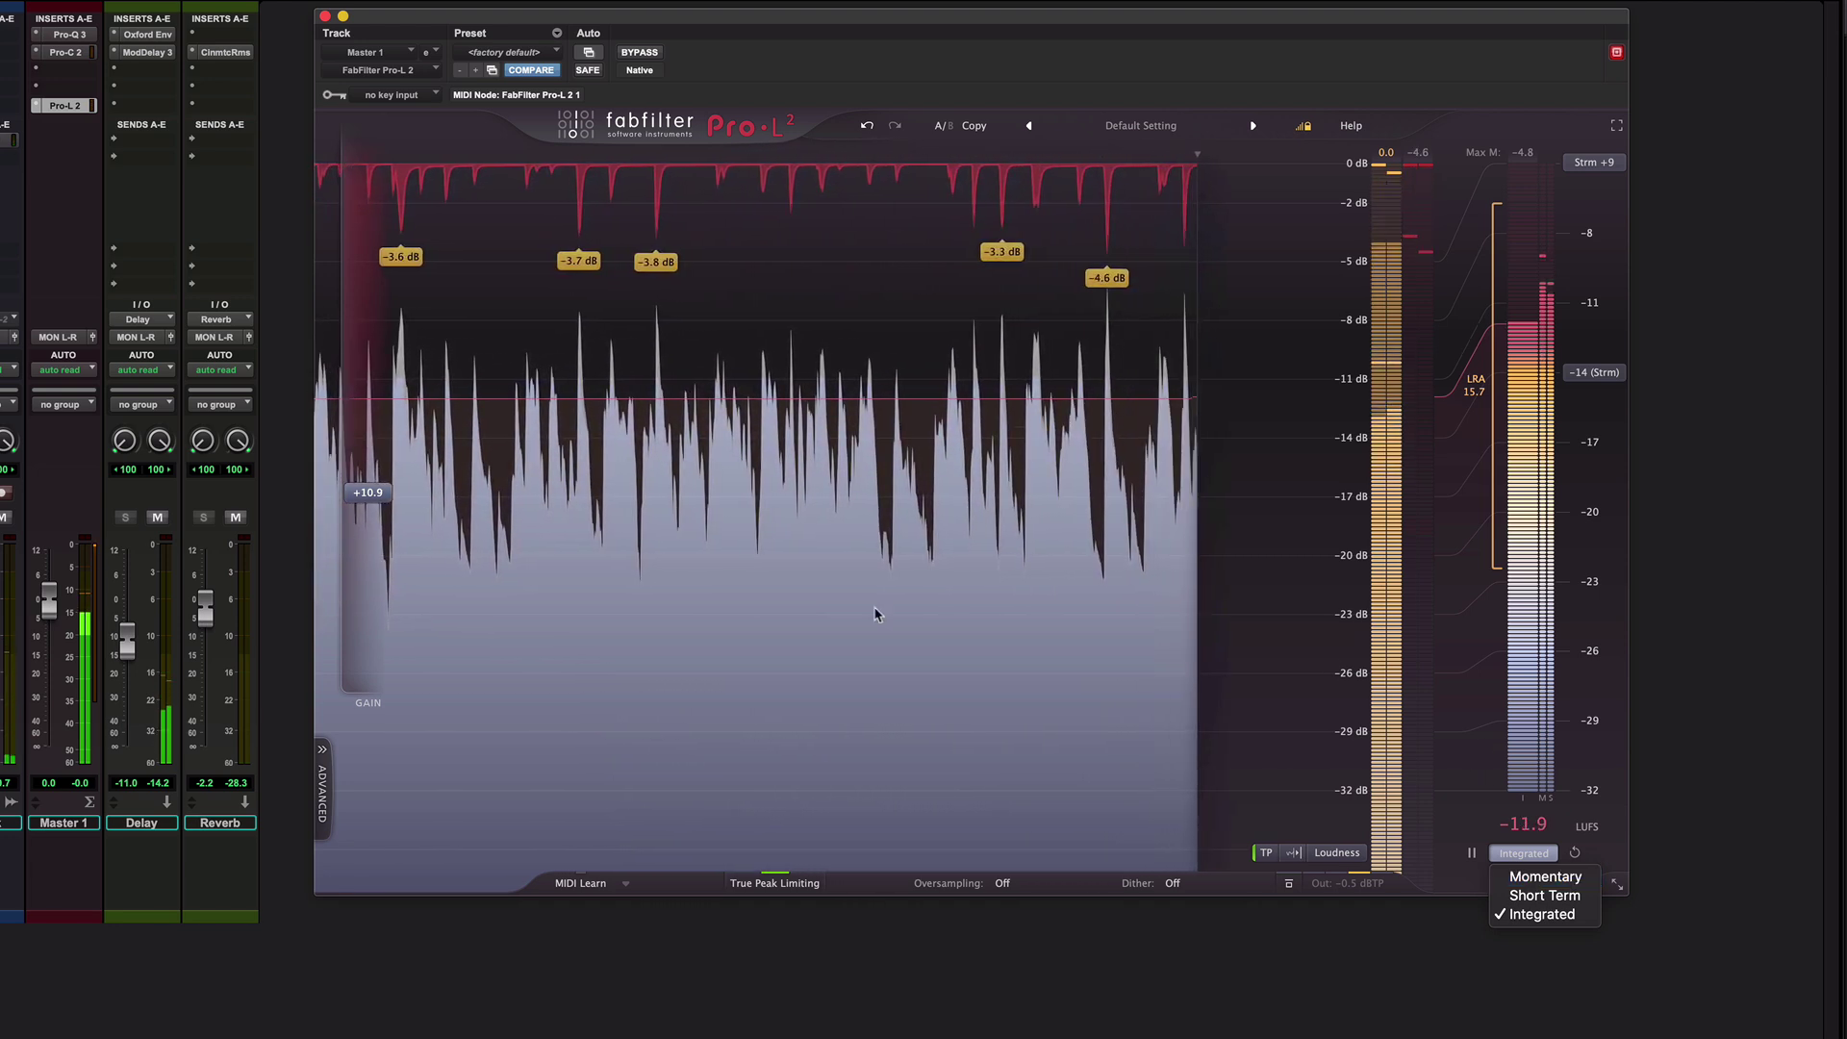
{"action": "left_click", "coordinate": [379, 639]}
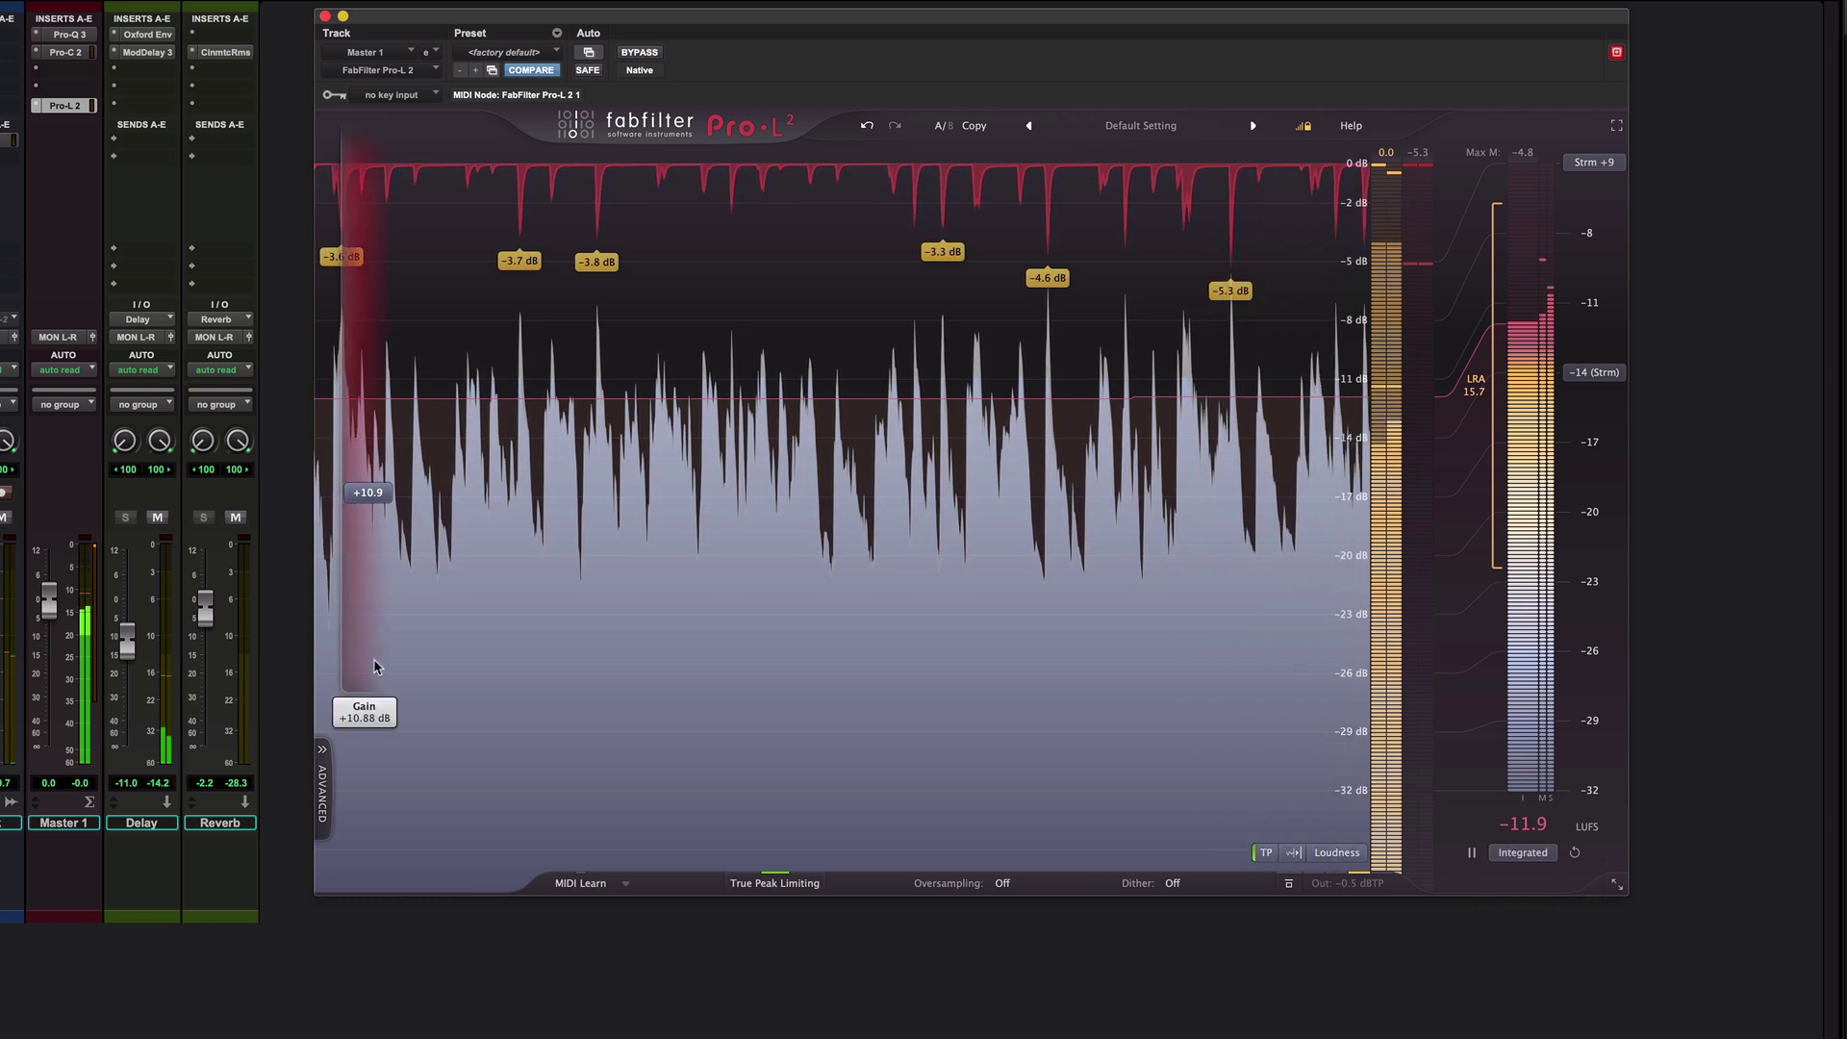
{"action": "double_click", "coordinate": [375, 667]}
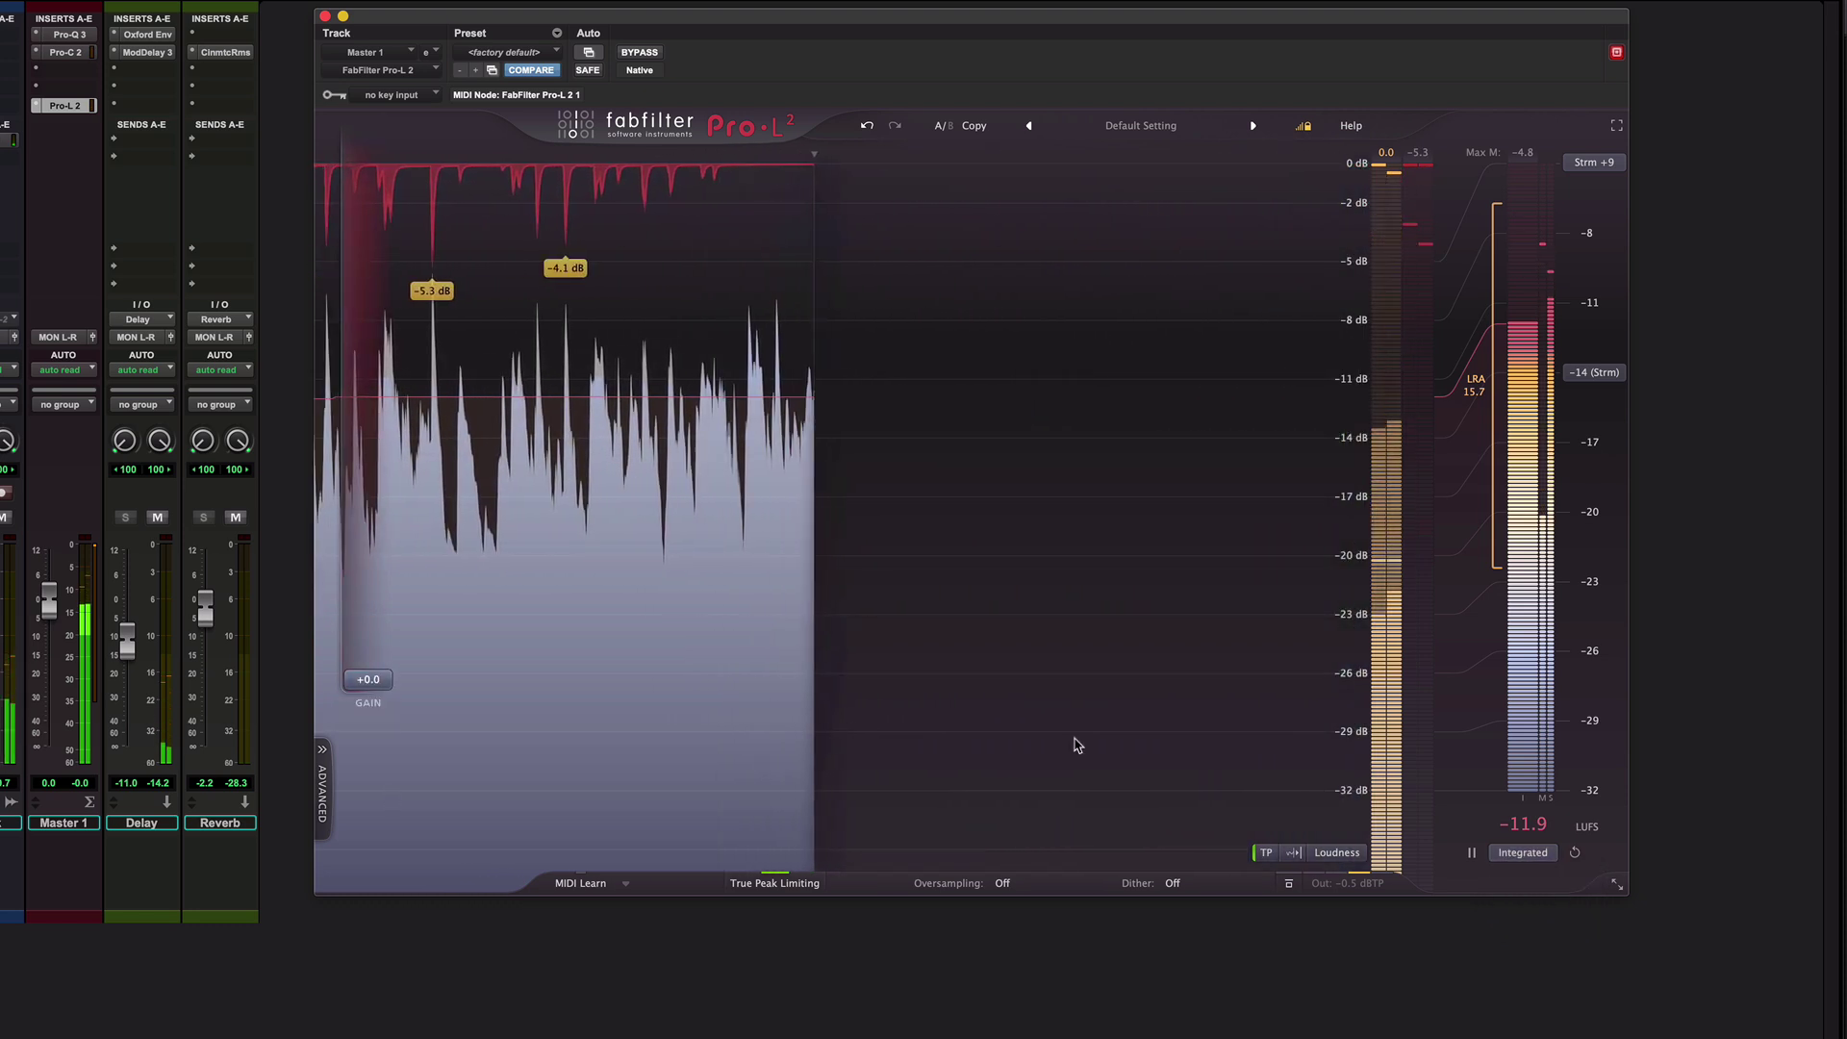
{"action": "left_click", "coordinate": [1595, 375]}
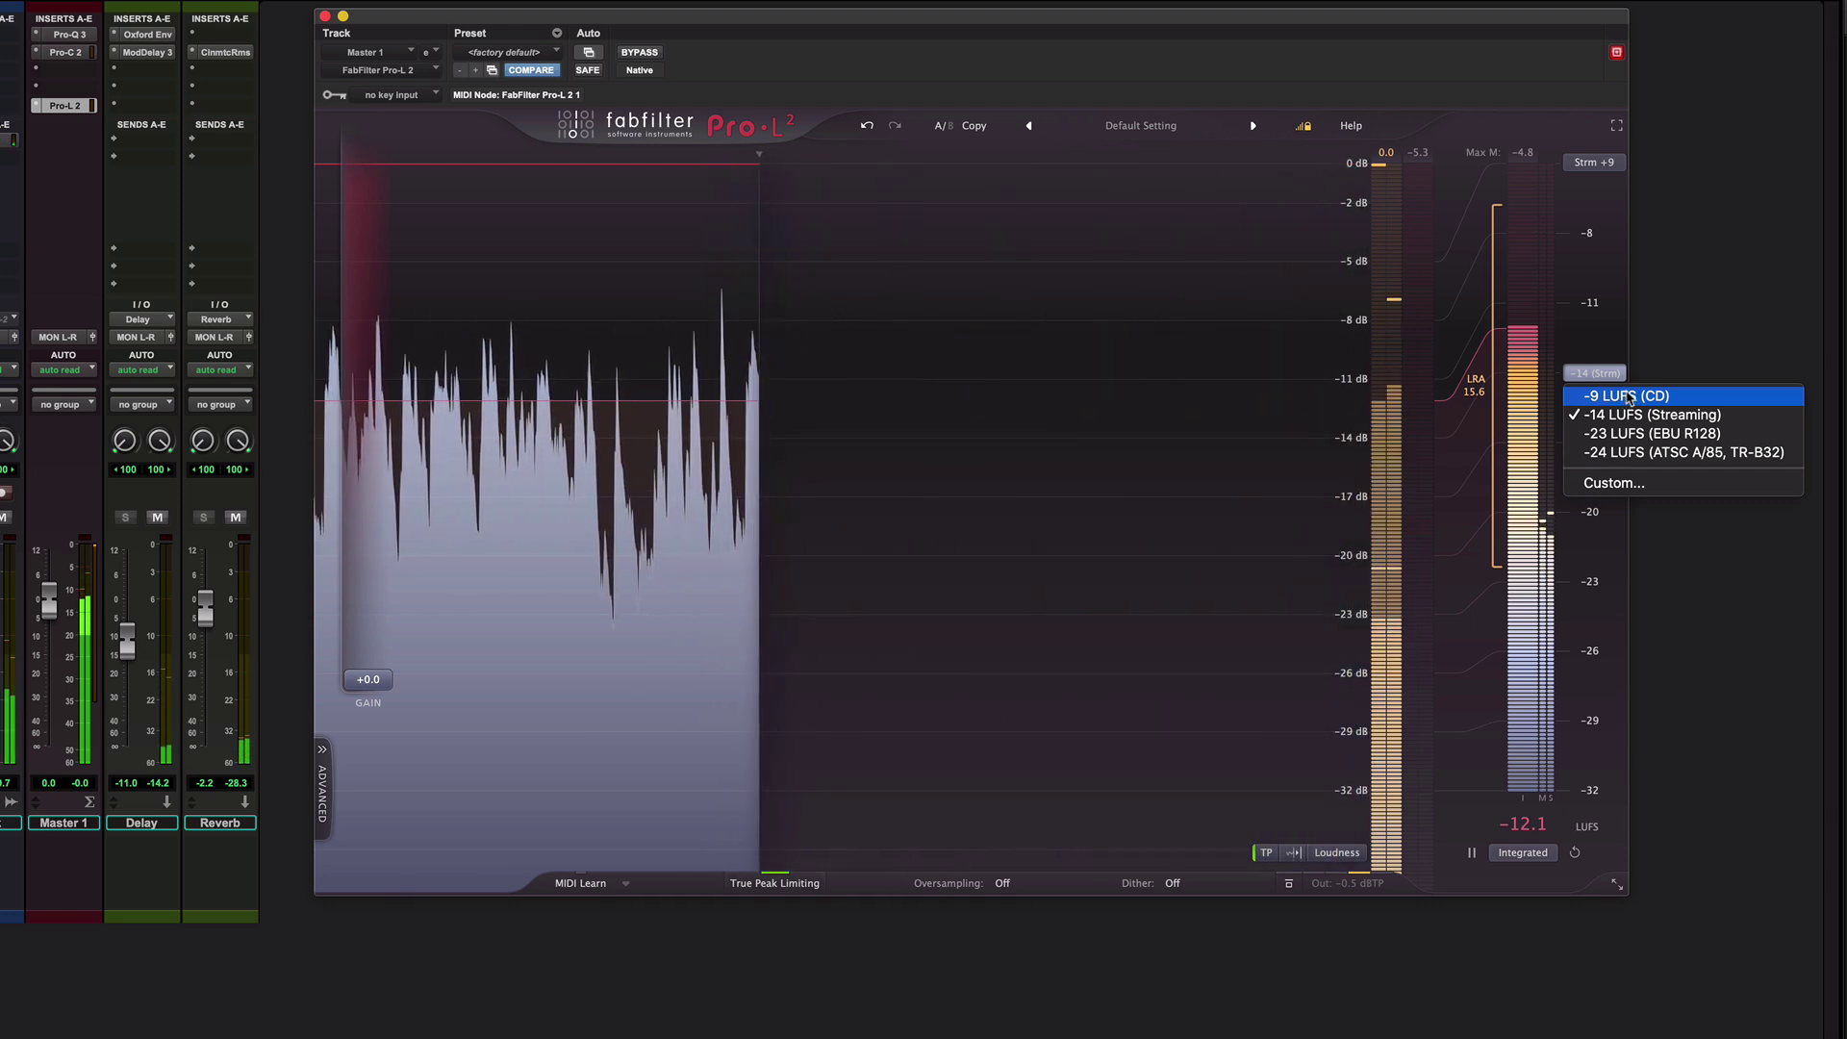
{"action": "left_click", "coordinate": [1594, 373]}
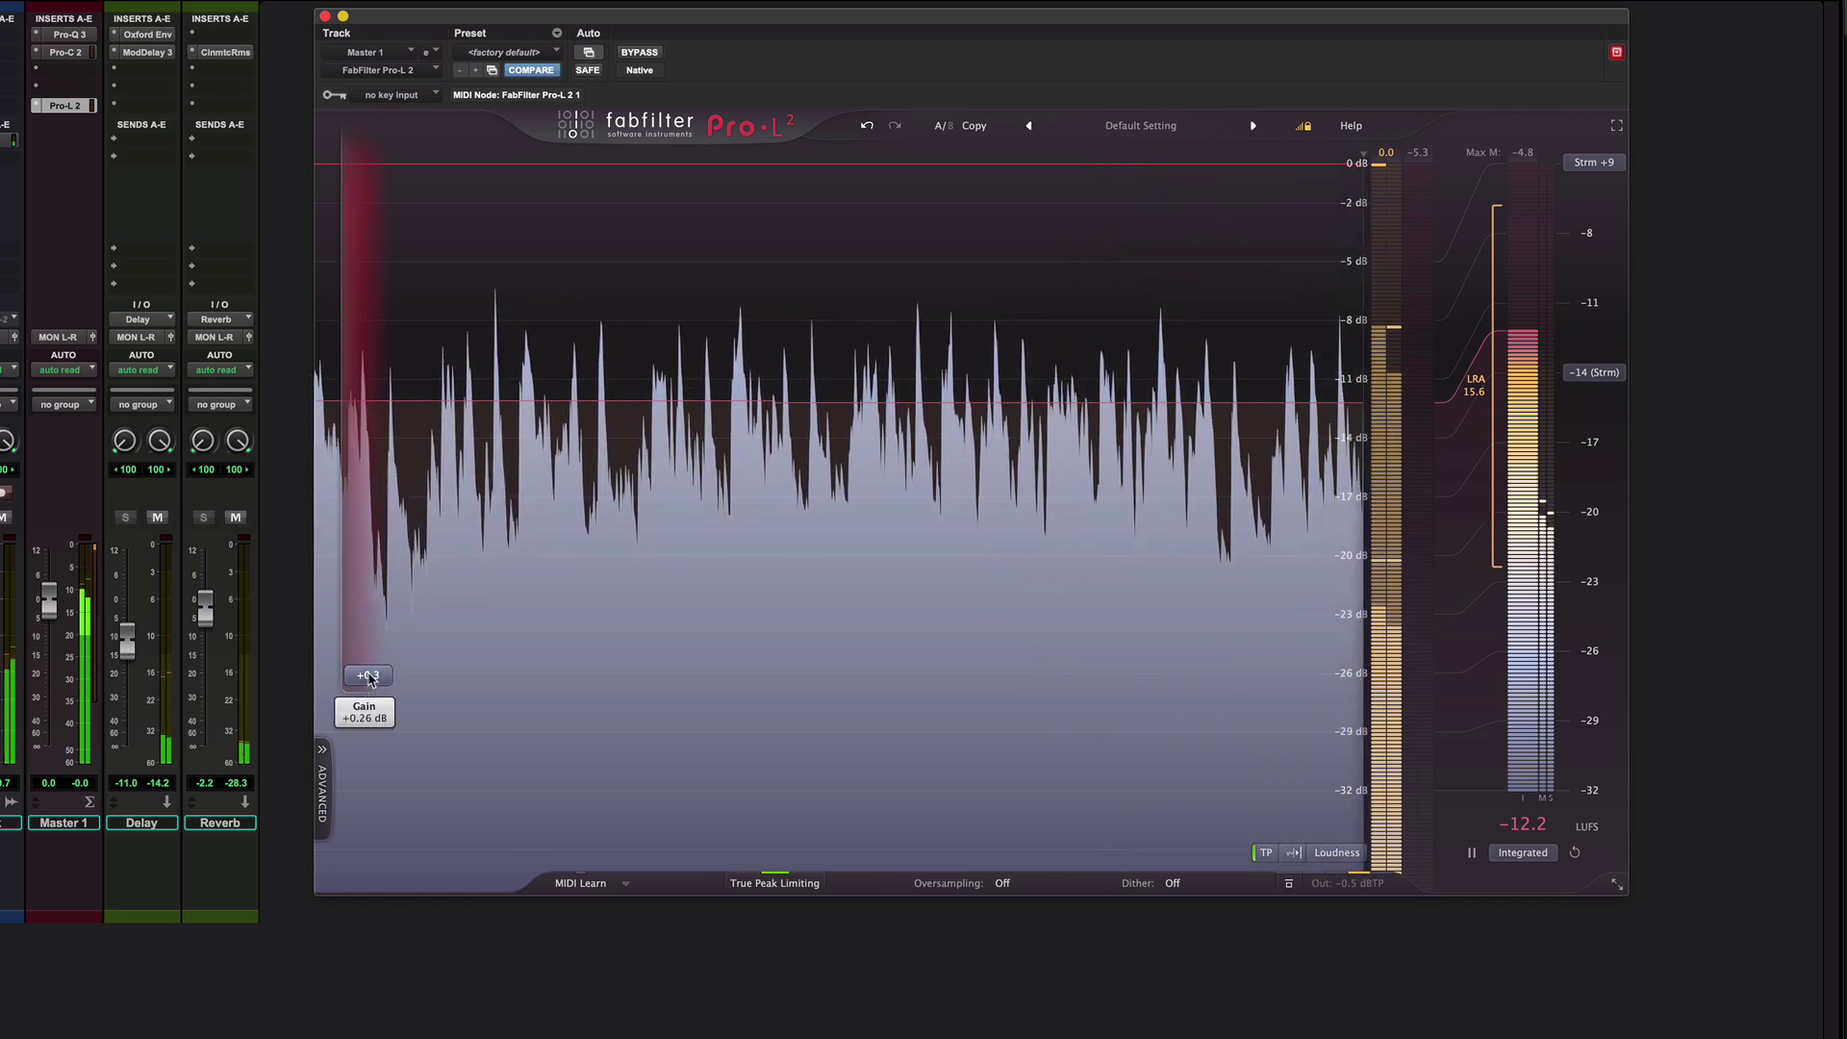
Step: Switch the loudness meter to Short Term readings
{"action": "scroll", "coordinate": [368, 684], "scroll_direction": "up", "scroll_amount": 2}
{"action": "left_click", "coordinate": [1522, 852]}
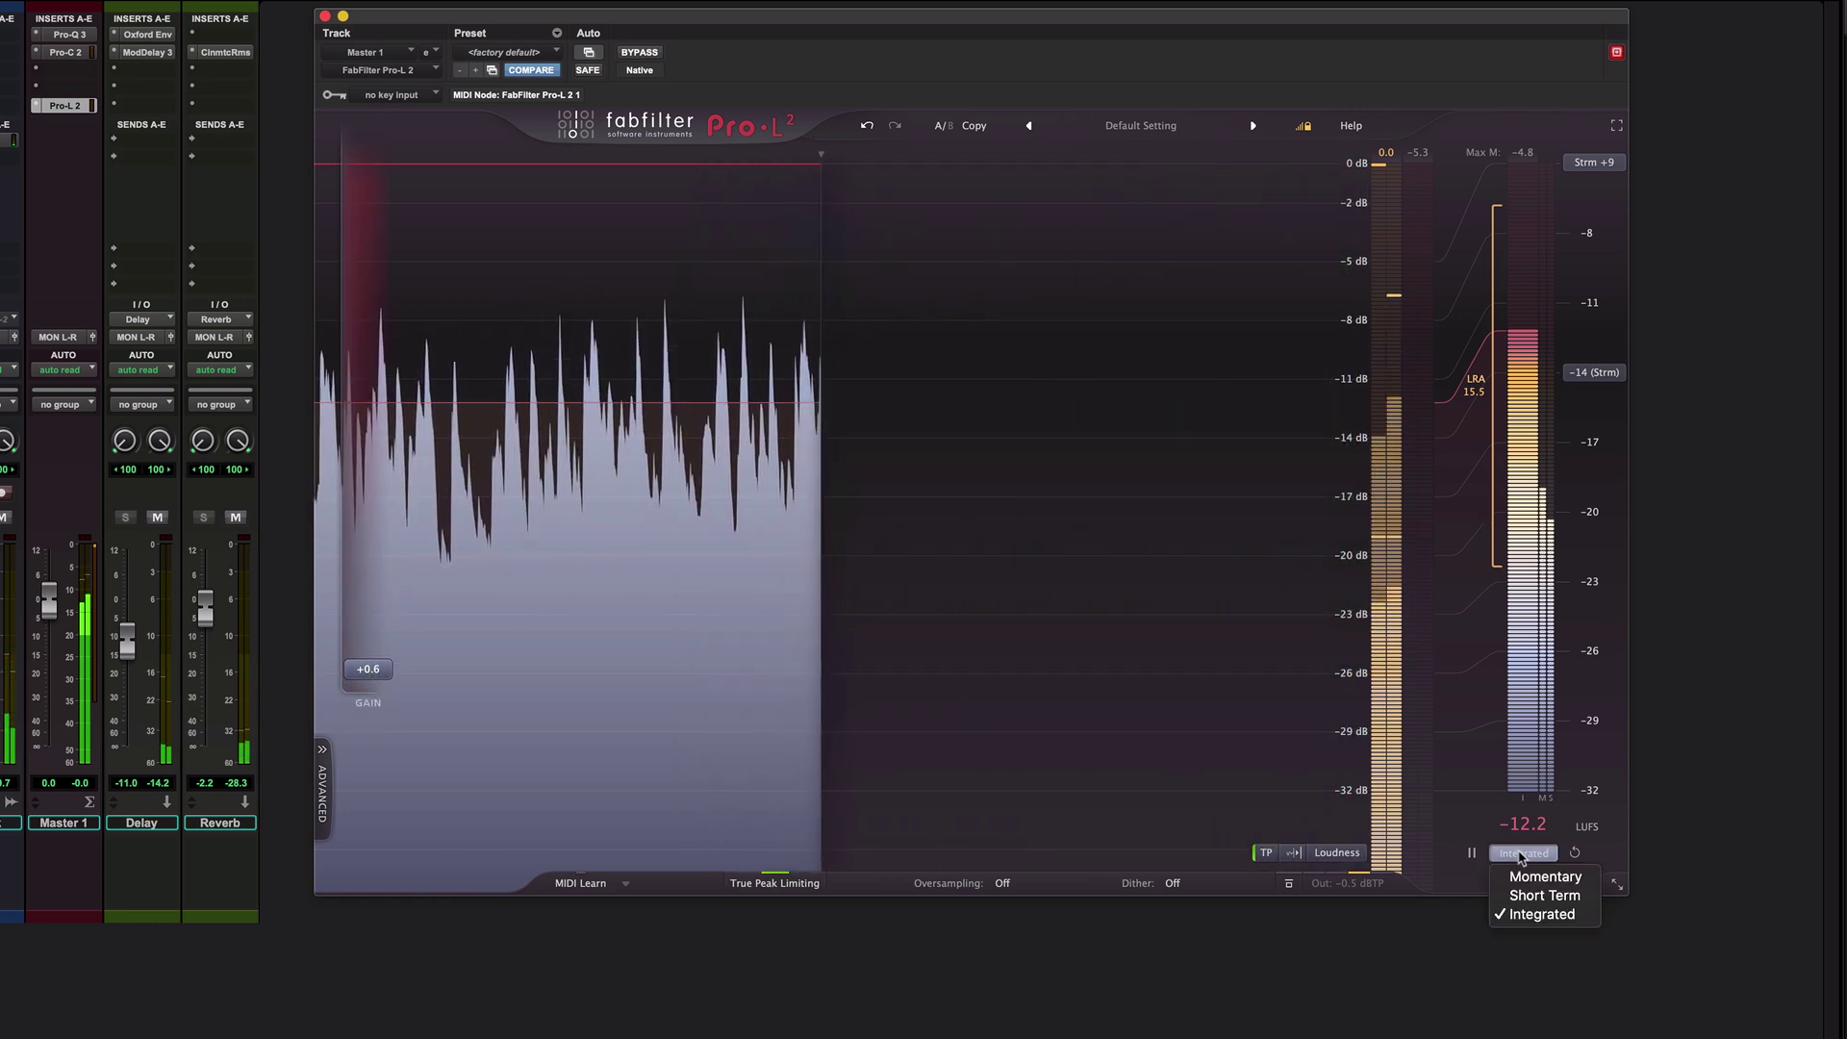
{"action": "left_click", "coordinate": [1532, 895]}
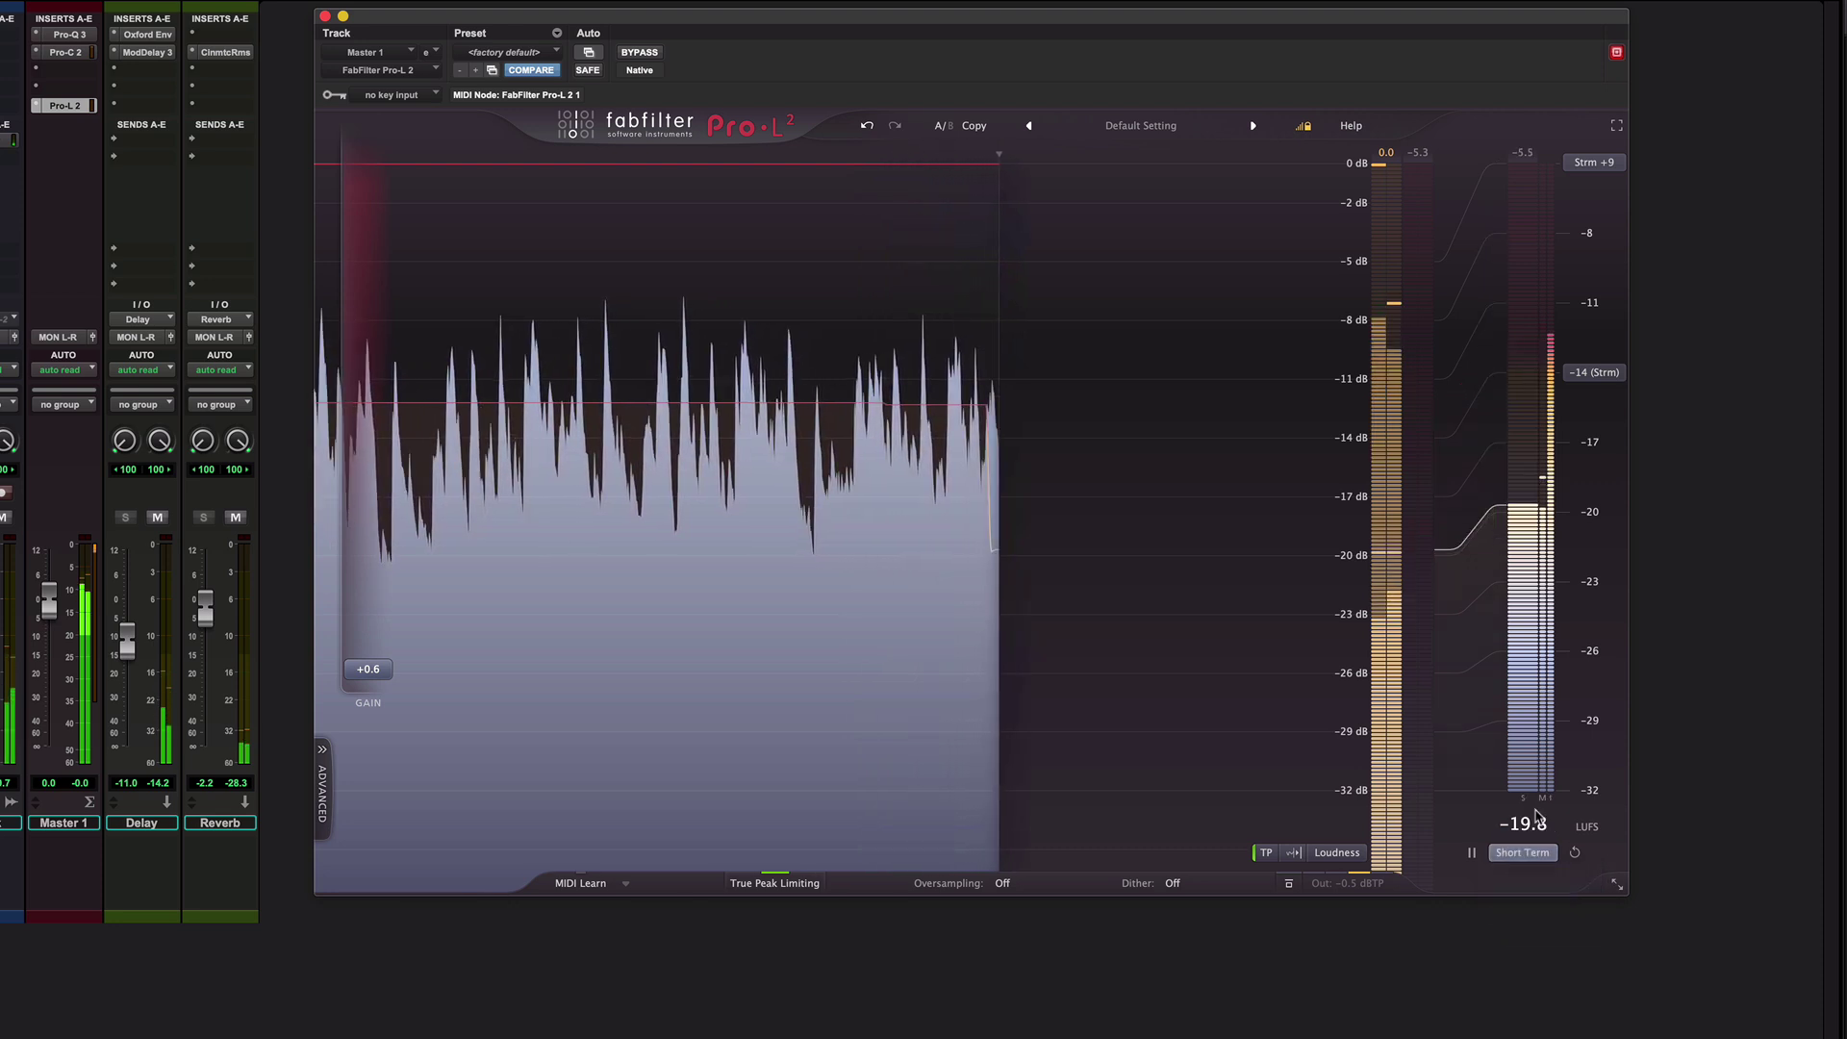
{"action": "left_click", "coordinate": [1523, 852]}
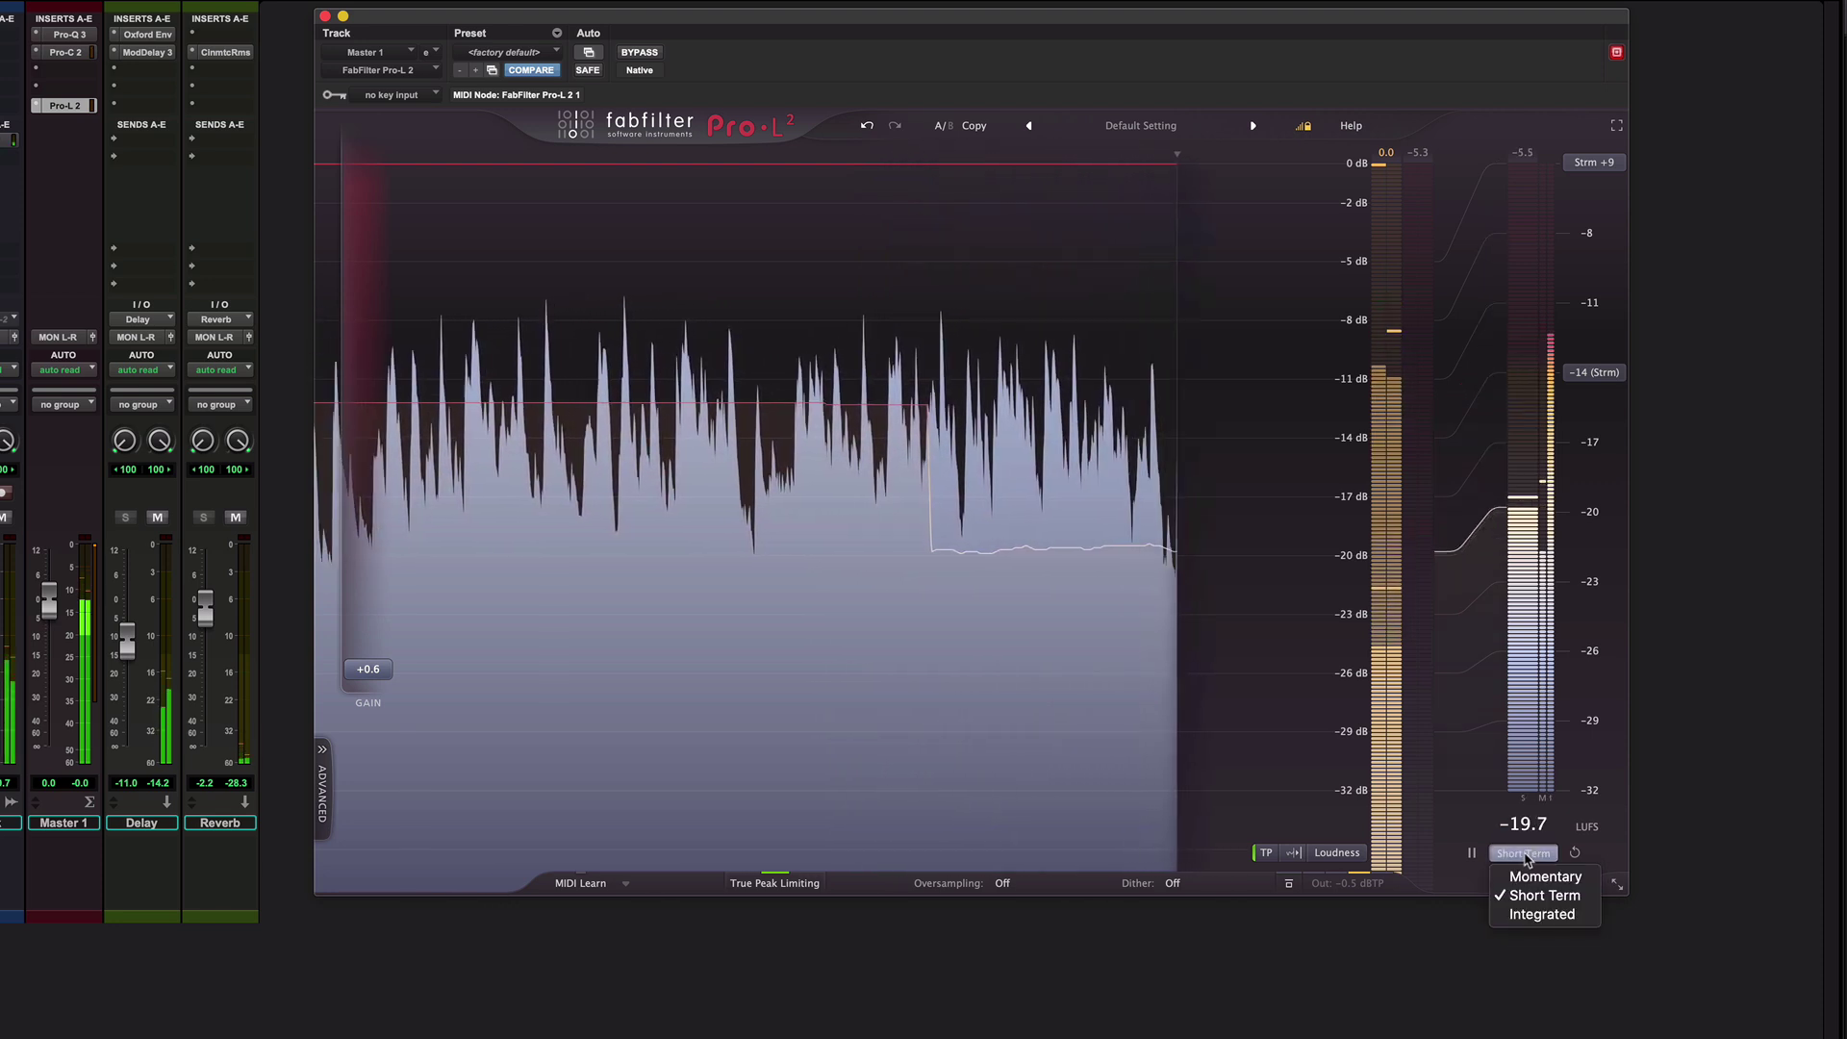
{"action": "left_click", "coordinate": [1532, 859]}
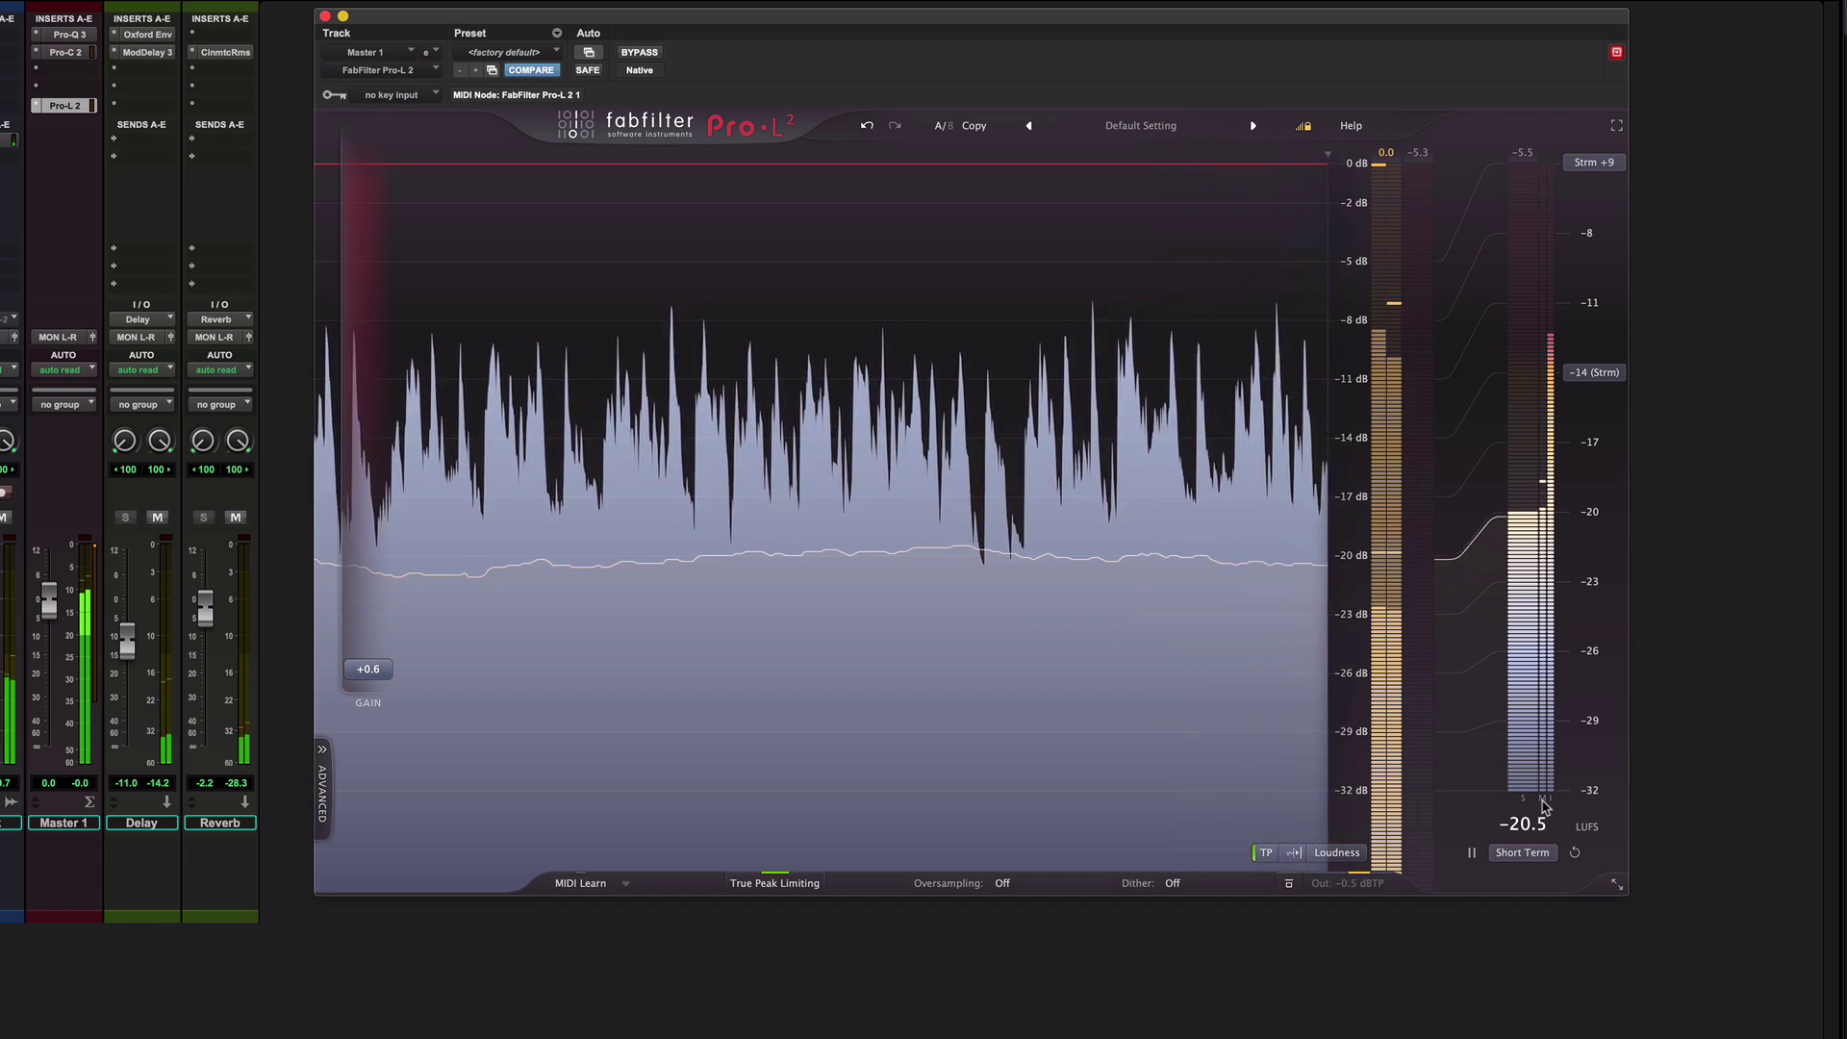
Step: Reset the meter, restart playback, raise gain to +6.2 dB, and return the meter to Integrated
{"action": "key", "text": "space"}
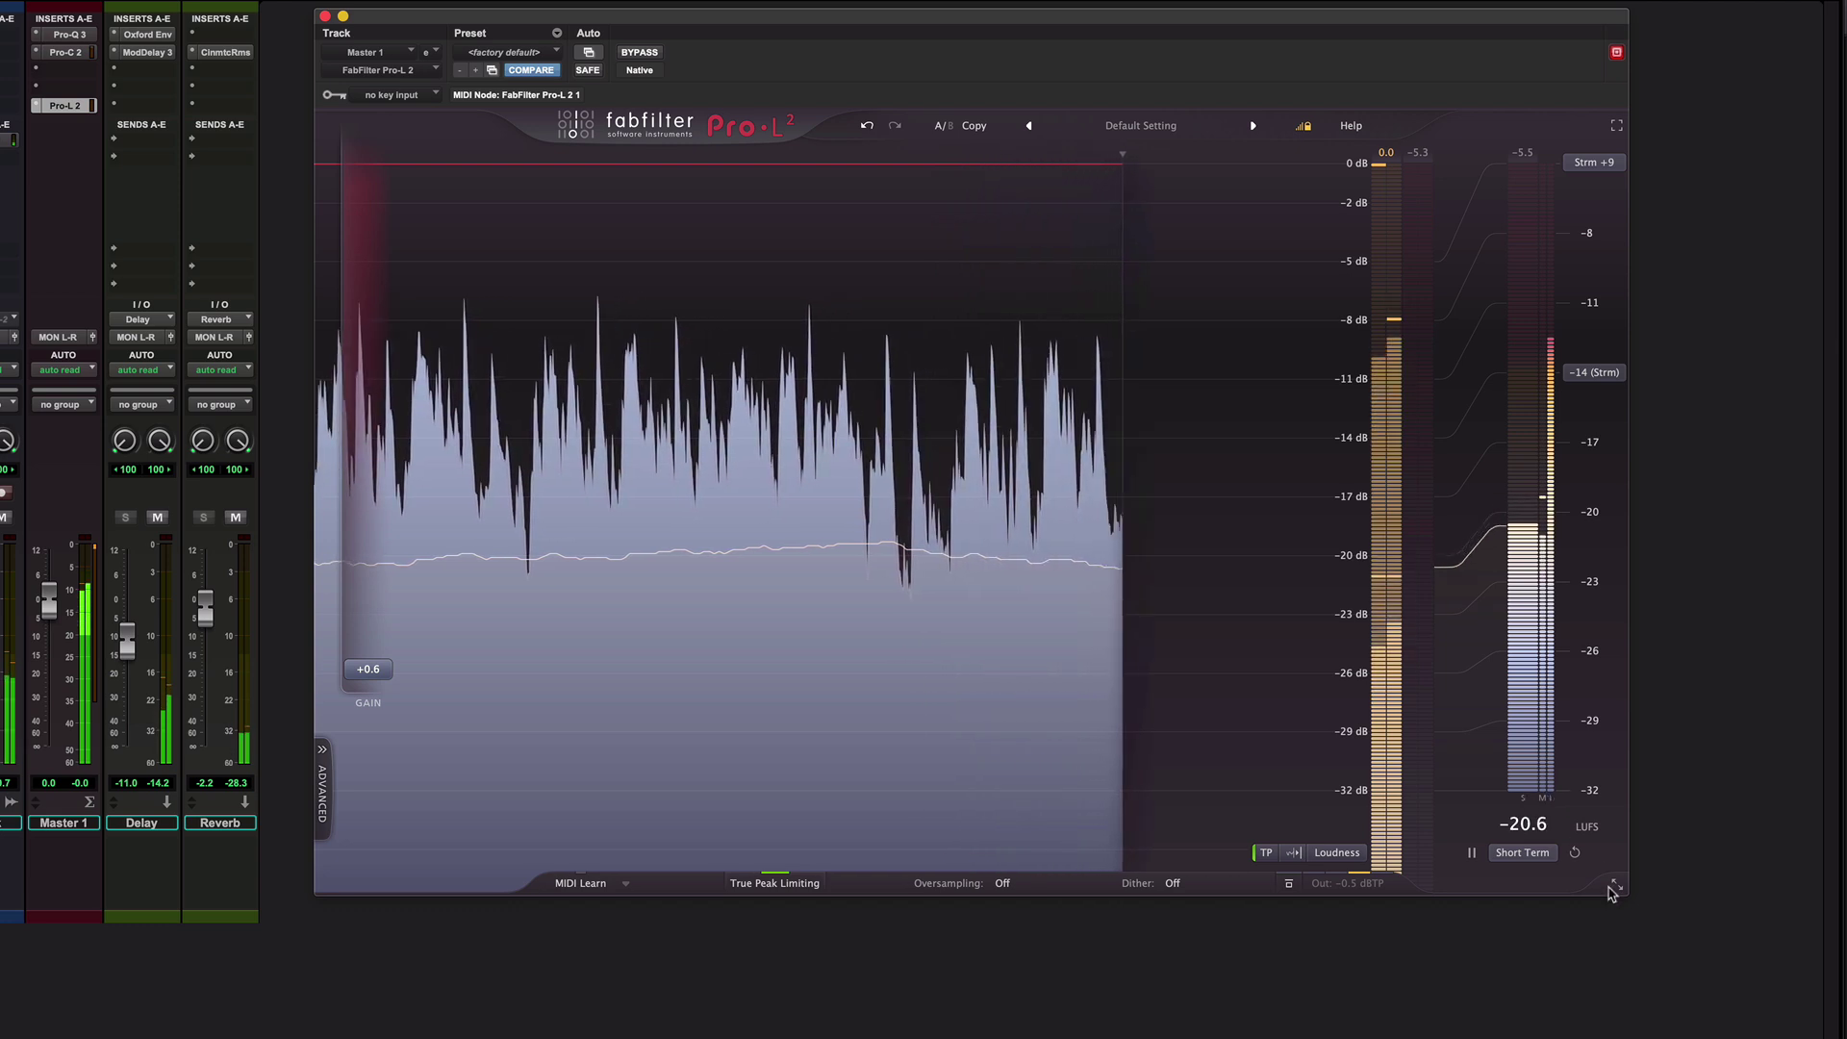
{"action": "left_click", "coordinate": [1575, 852]}
{"action": "key", "text": "space"}
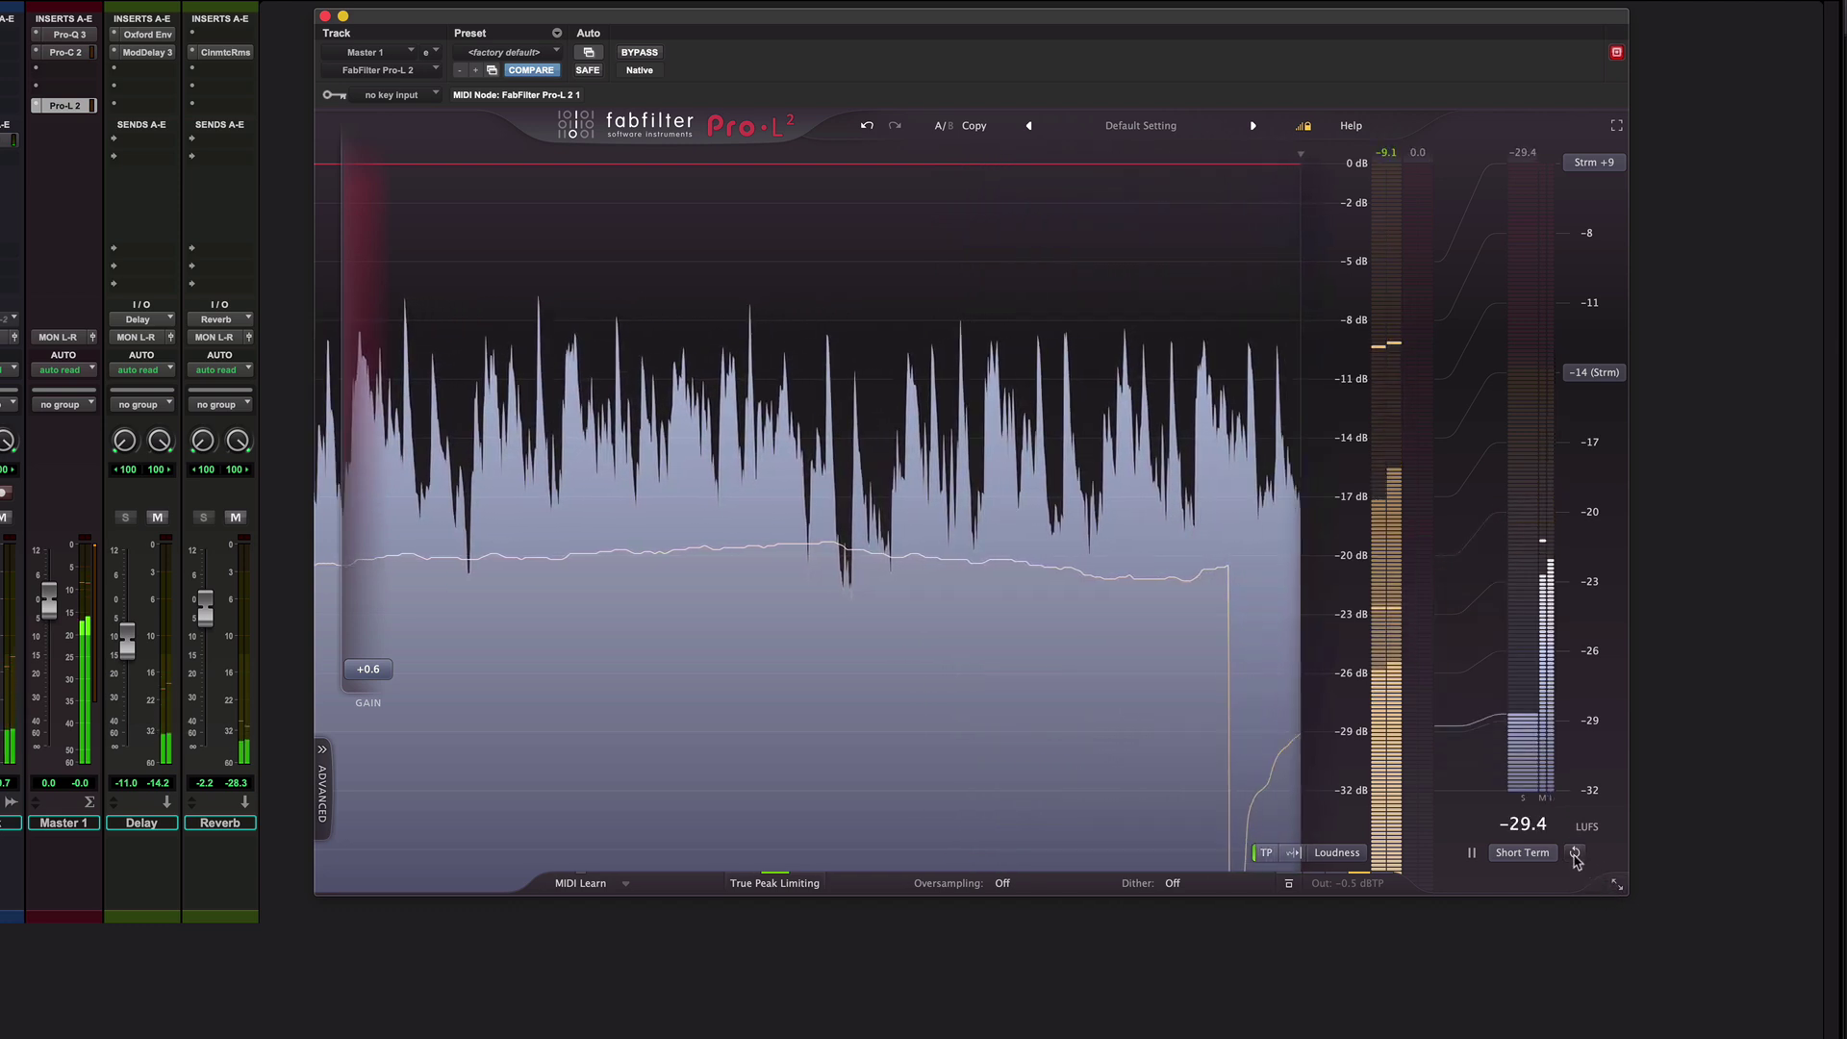
{"action": "key", "text": "space"}
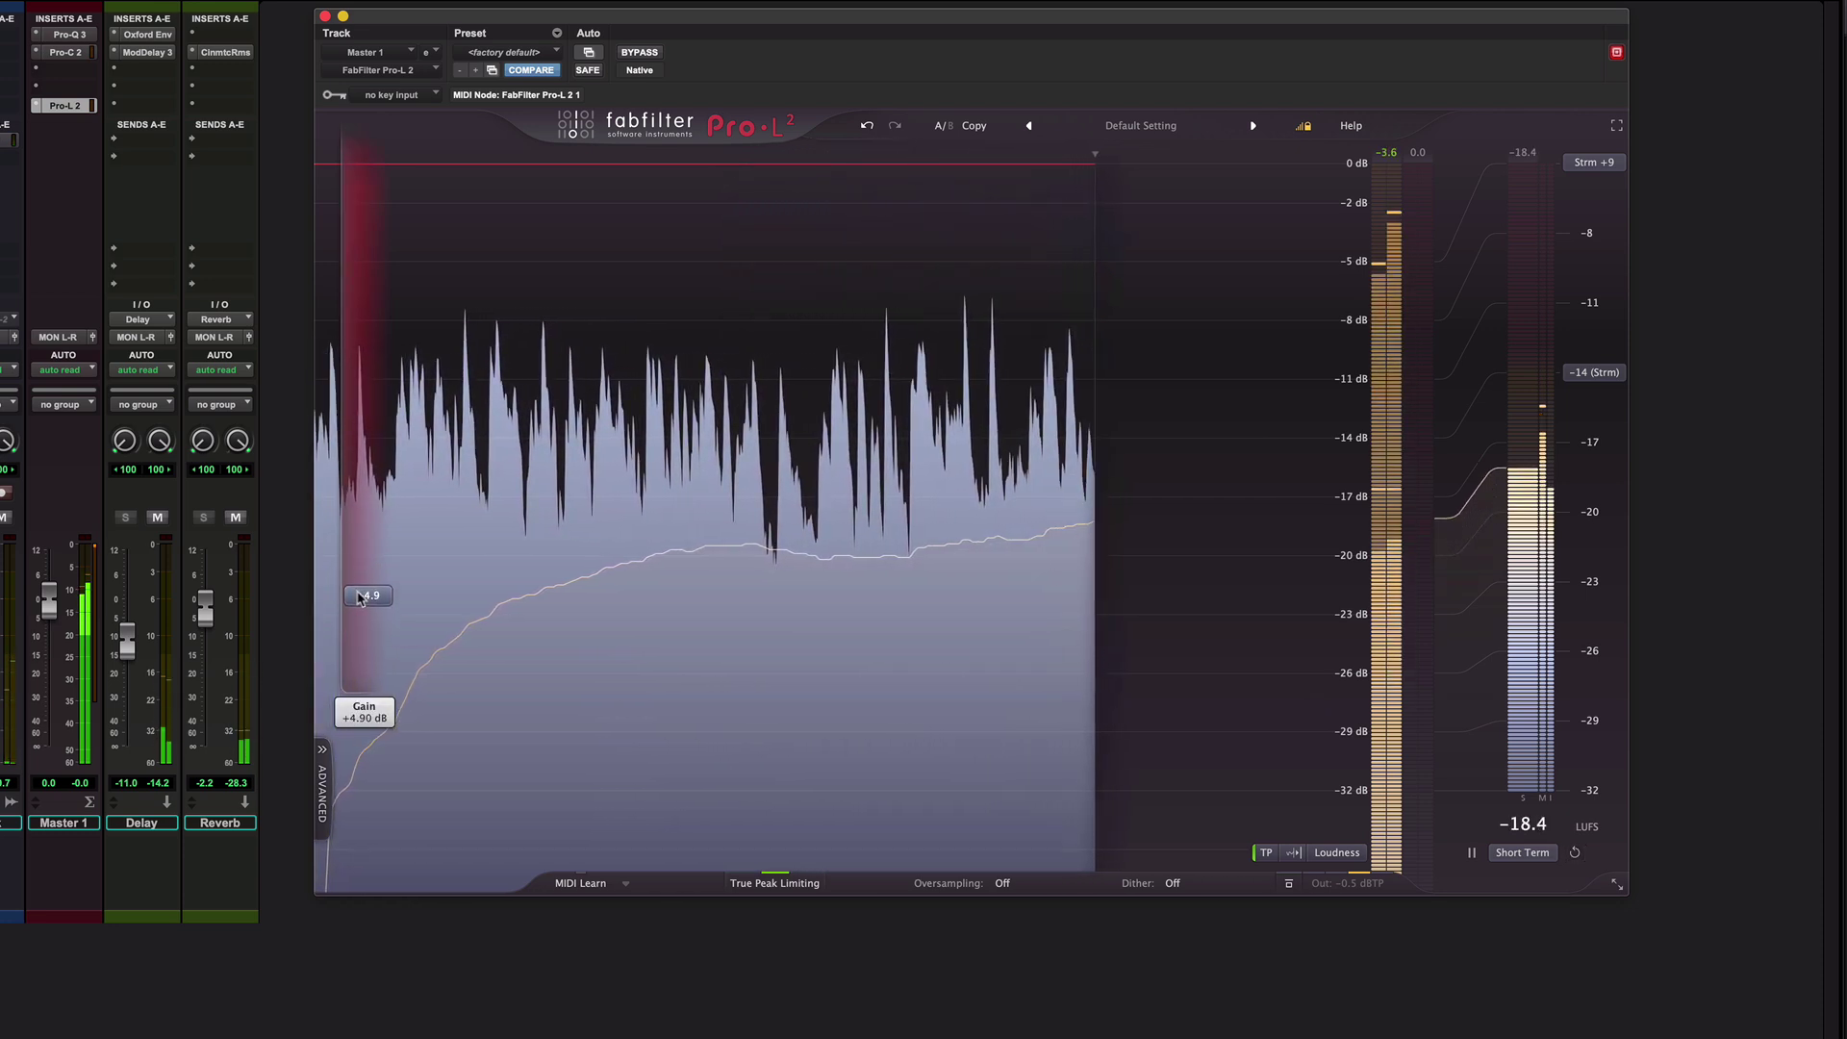
{"action": "left_click_drag", "start_coordinate": [360, 589], "coordinate": [362, 576]}
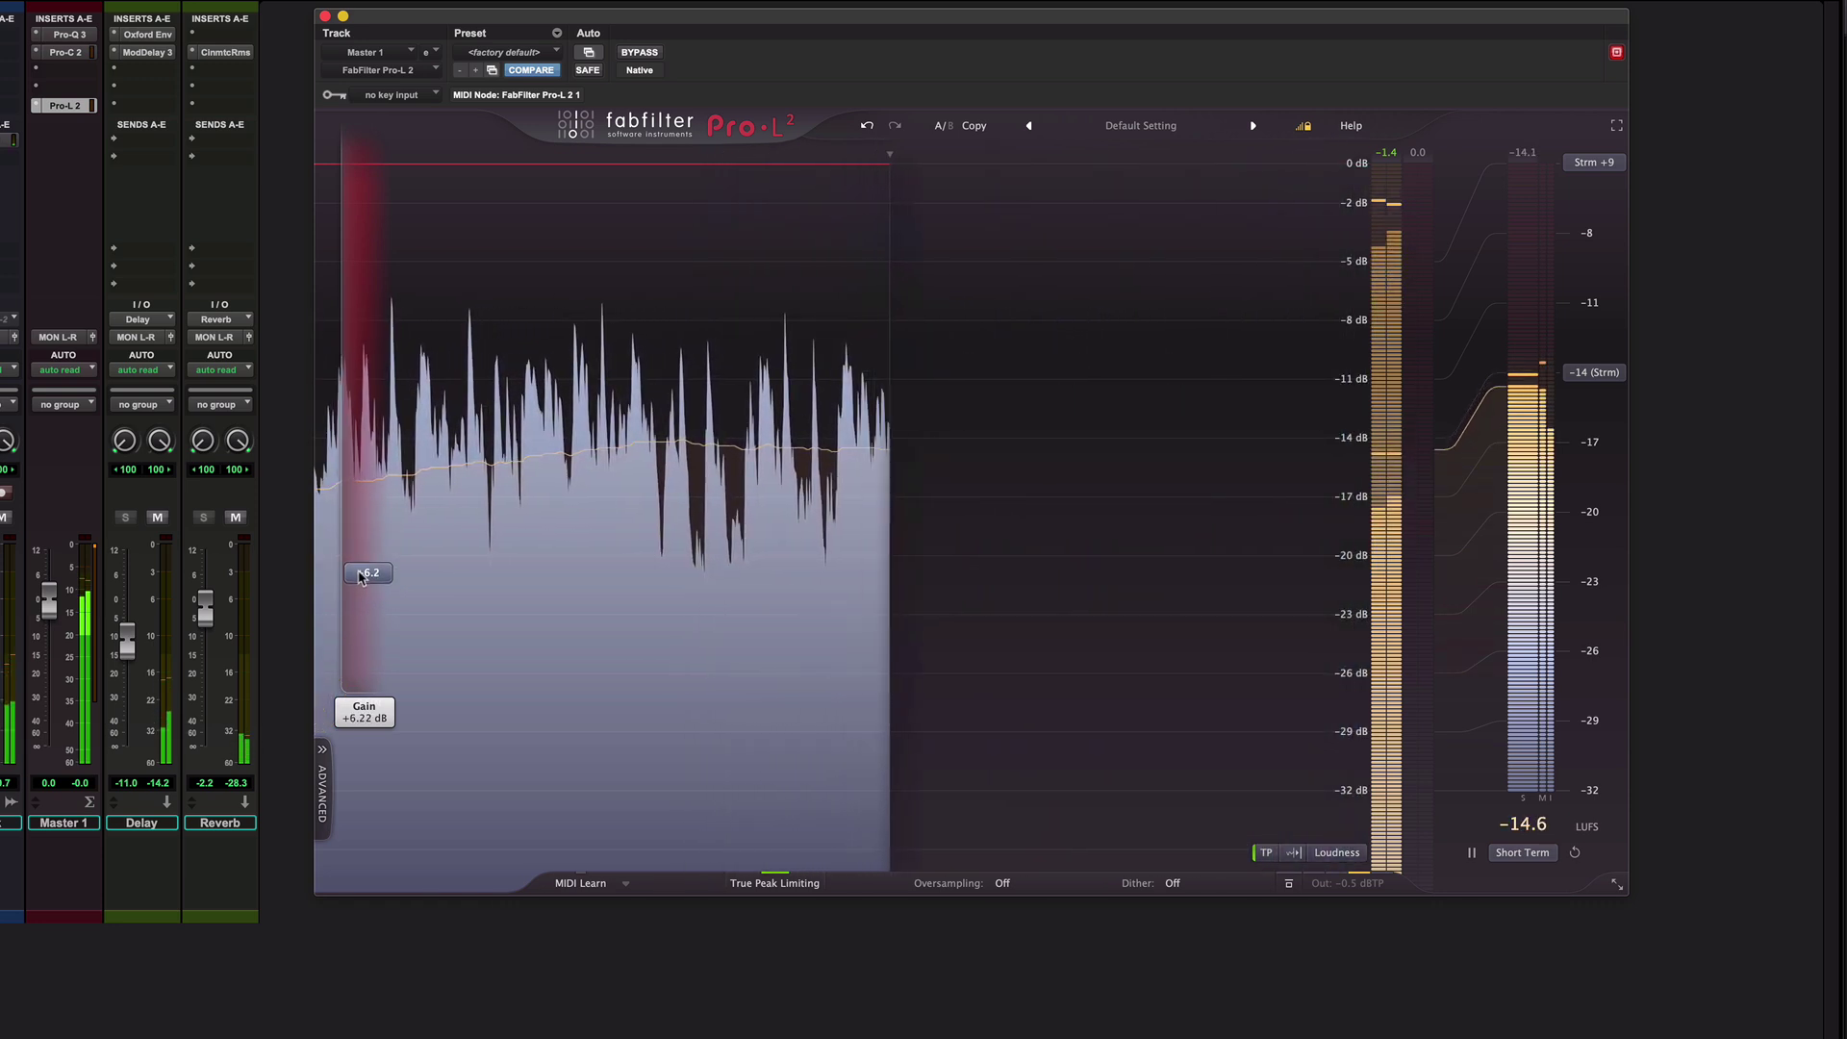
{"action": "left_click", "coordinate": [1542, 853]}
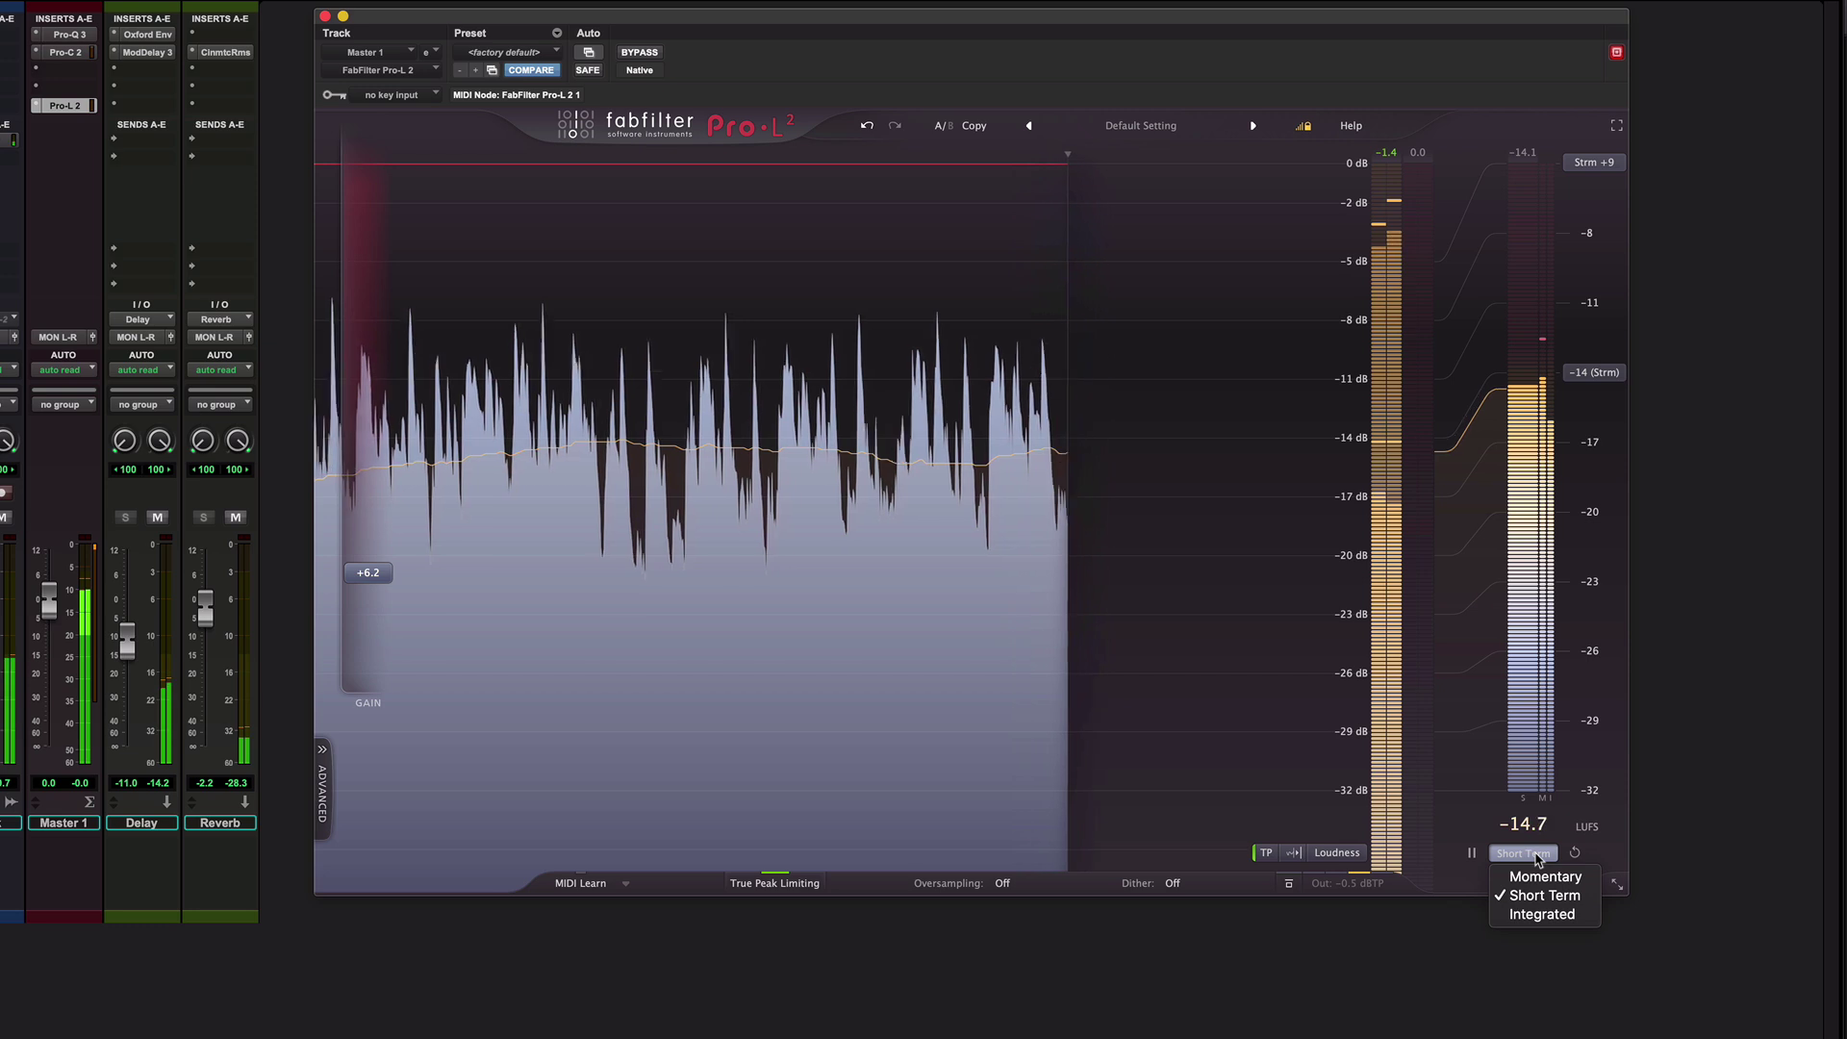
{"action": "left_click", "coordinate": [1543, 914]}
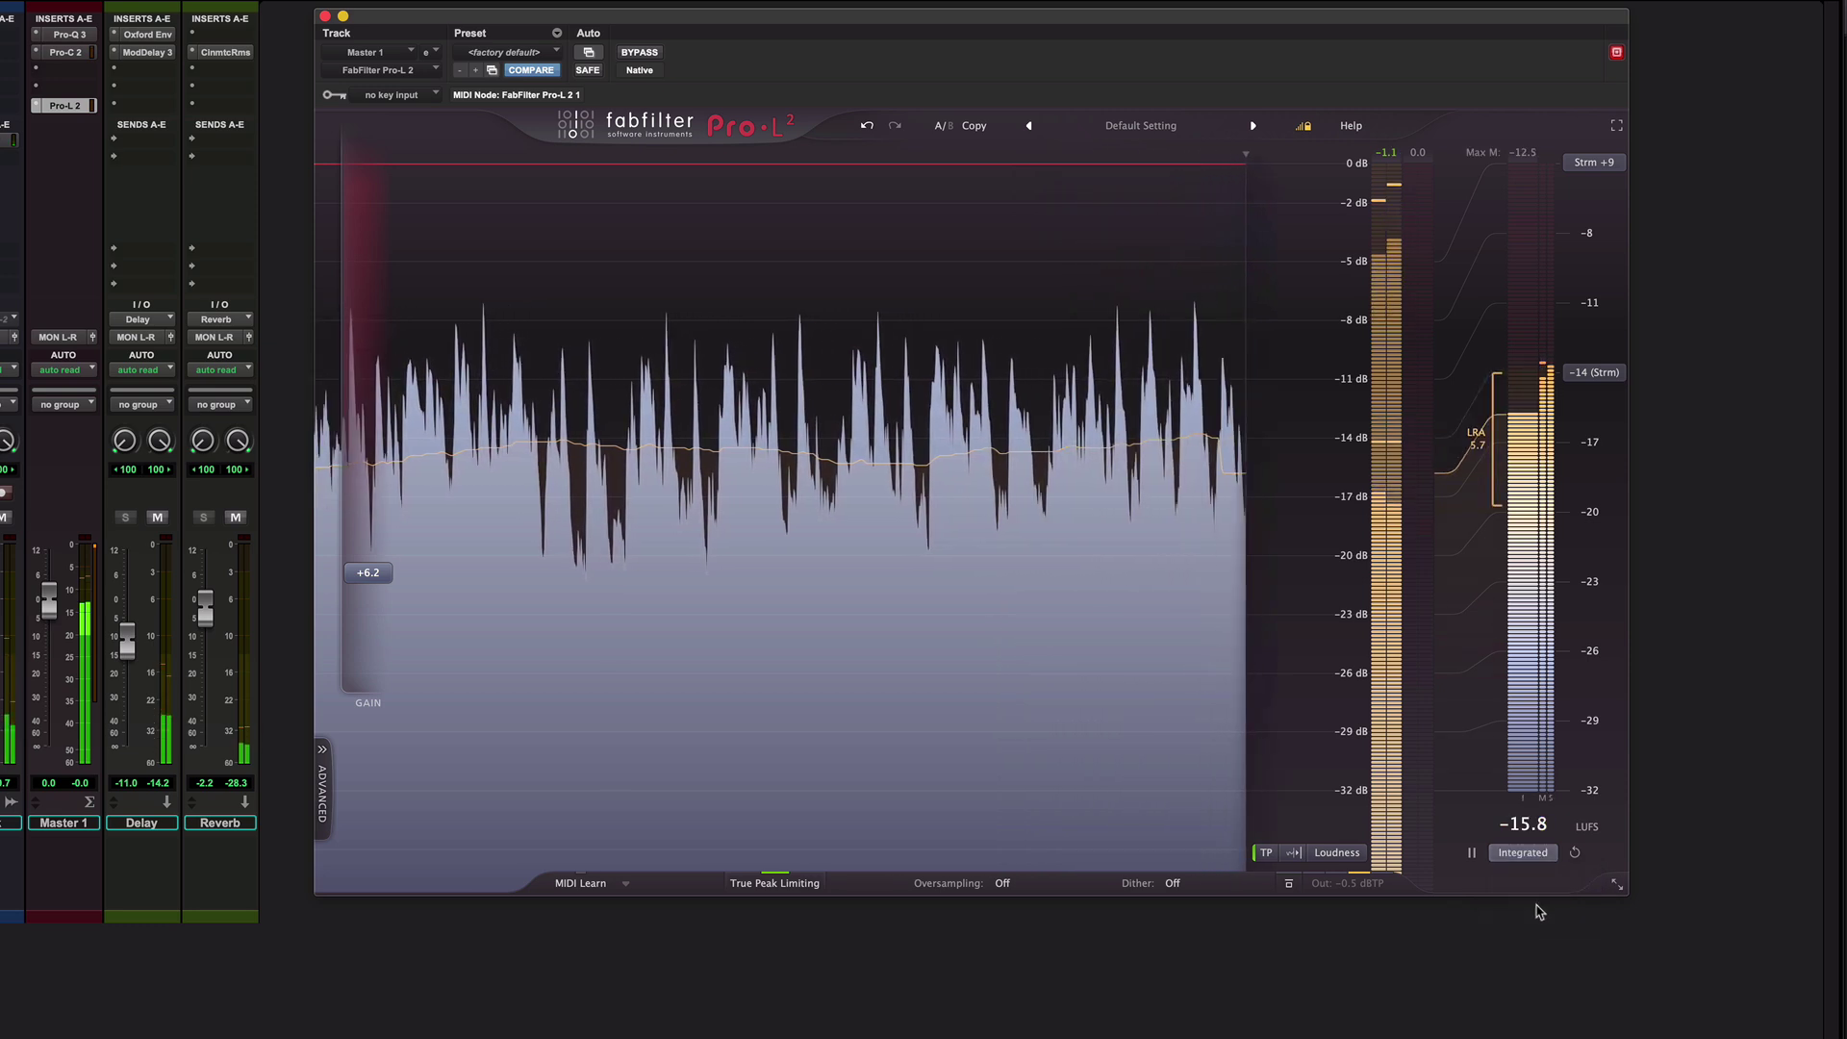
Step: Clear the loudness history and scroll the limiter gain up to +6.7 dB
{"action": "left_click", "coordinate": [1575, 852]}
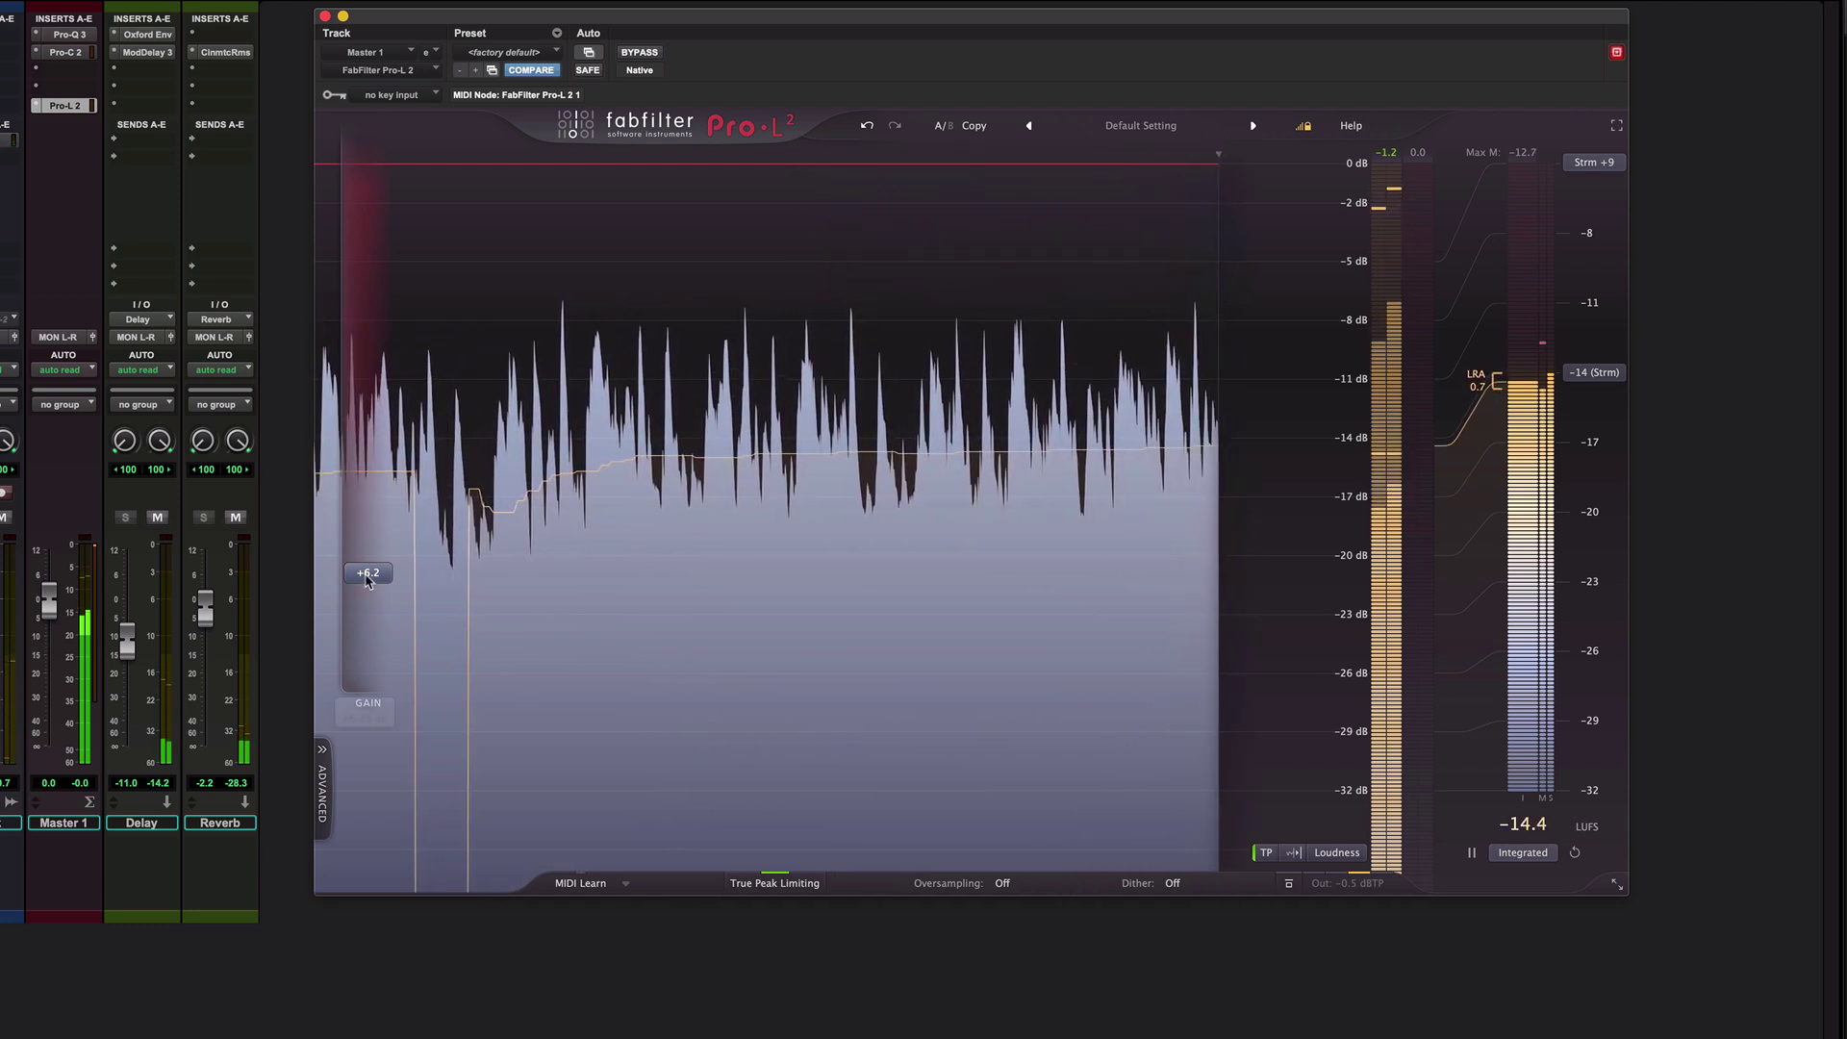
{"action": "mouse_move", "coordinate": [366, 575]}
{"action": "scroll", "coordinate": [368, 575], "scroll_direction": "up", "scroll_amount": 2}
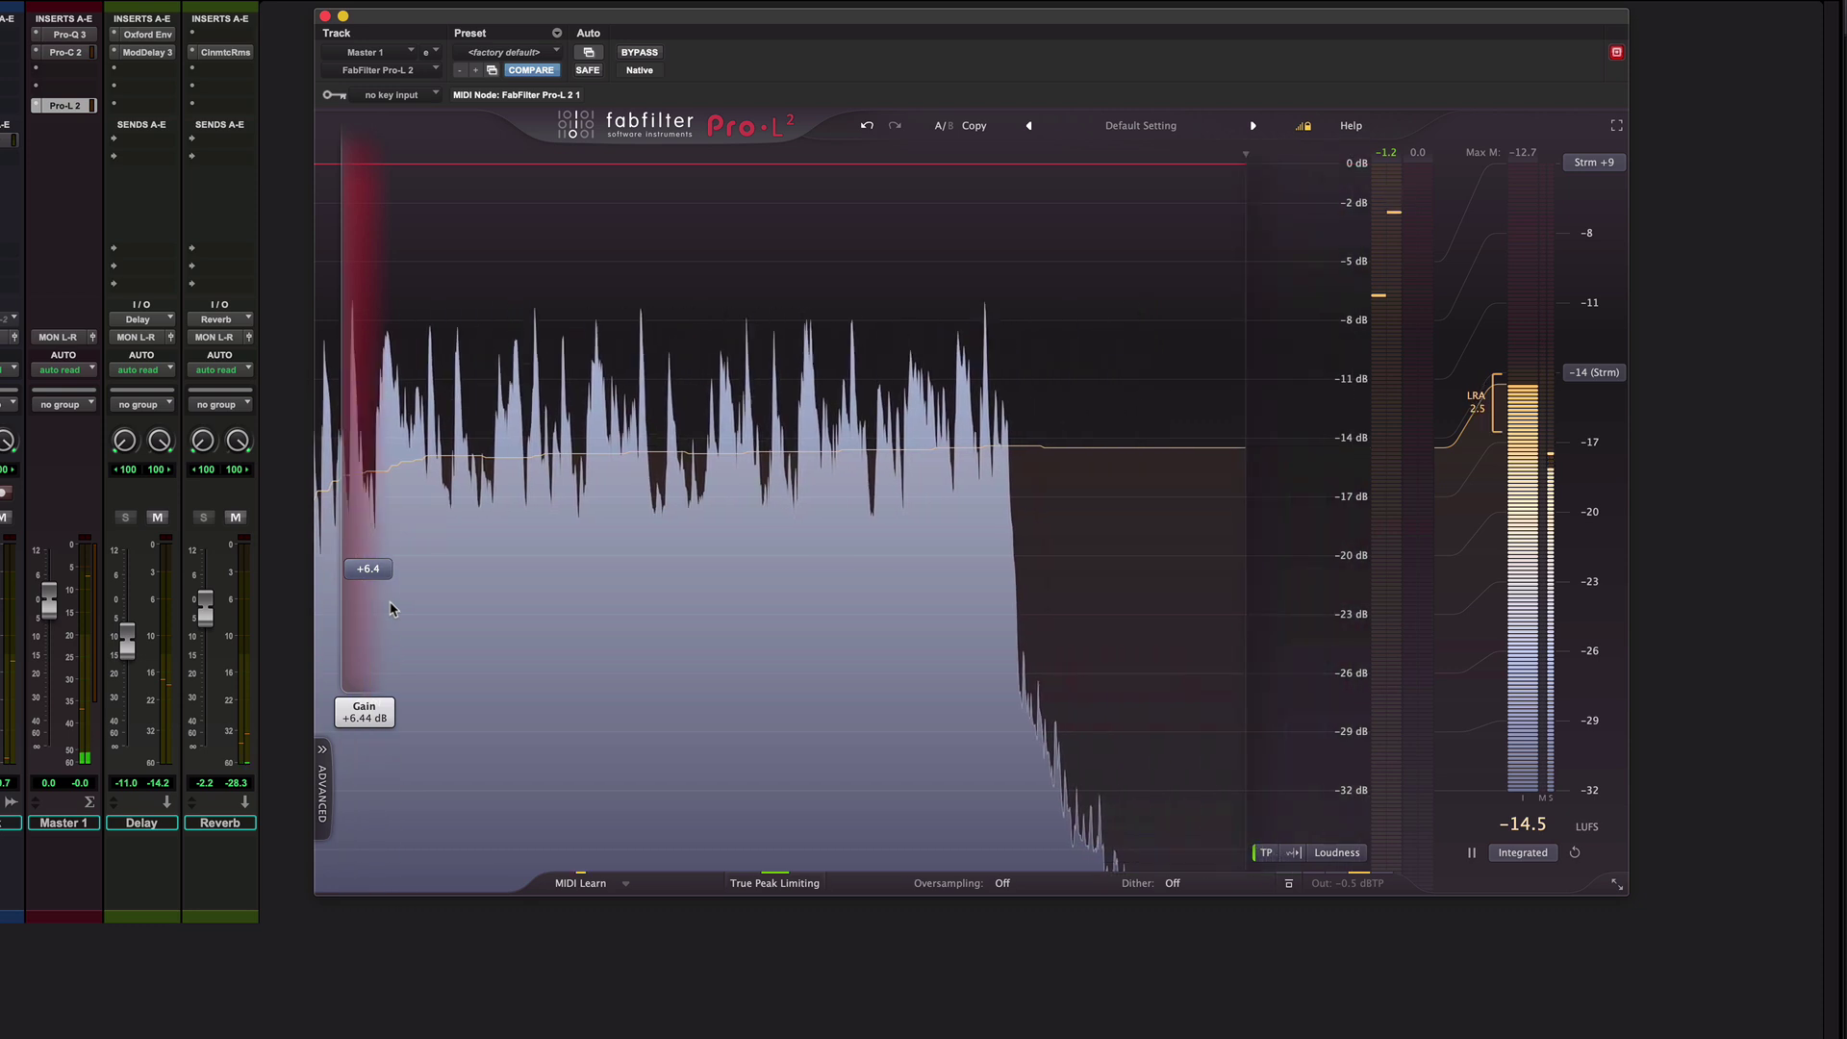
{"action": "scroll", "coordinate": [376, 575], "scroll_direction": "up", "scroll_amount": 1}
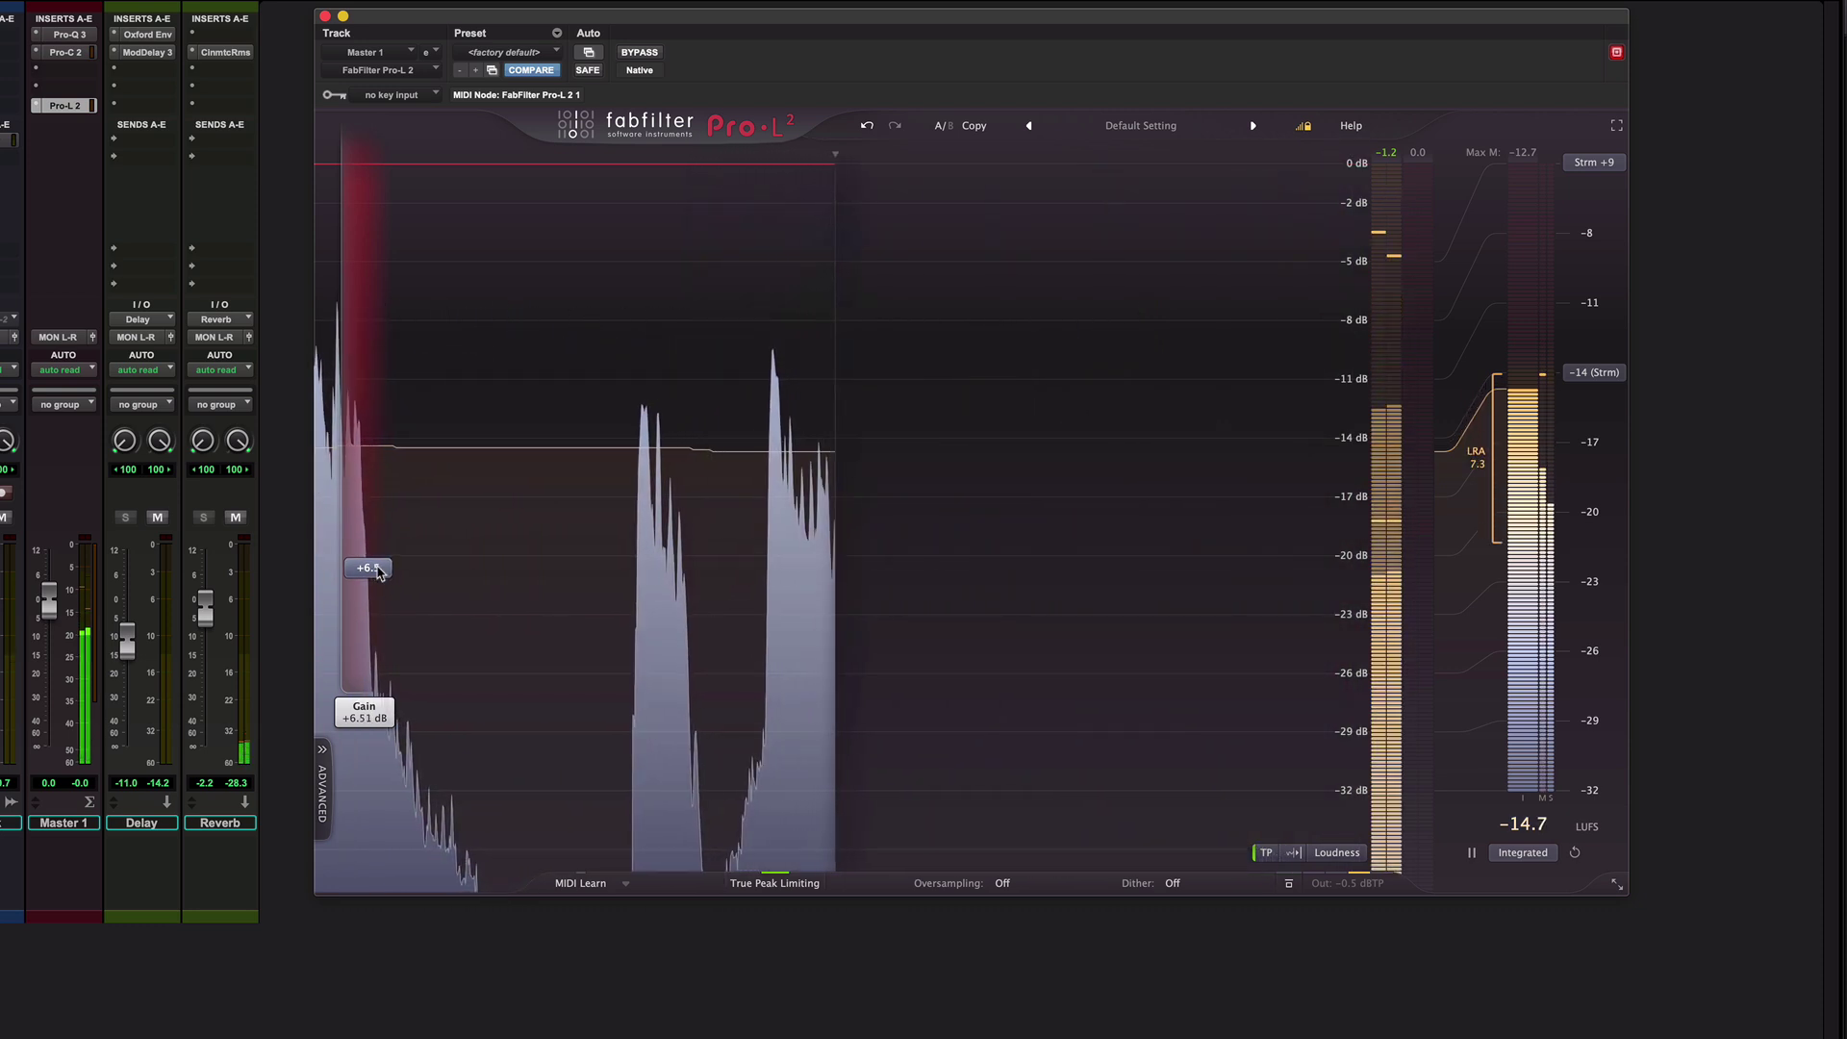
{"action": "scroll", "coordinate": [373, 567], "scroll_direction": "up", "scroll_amount": 1}
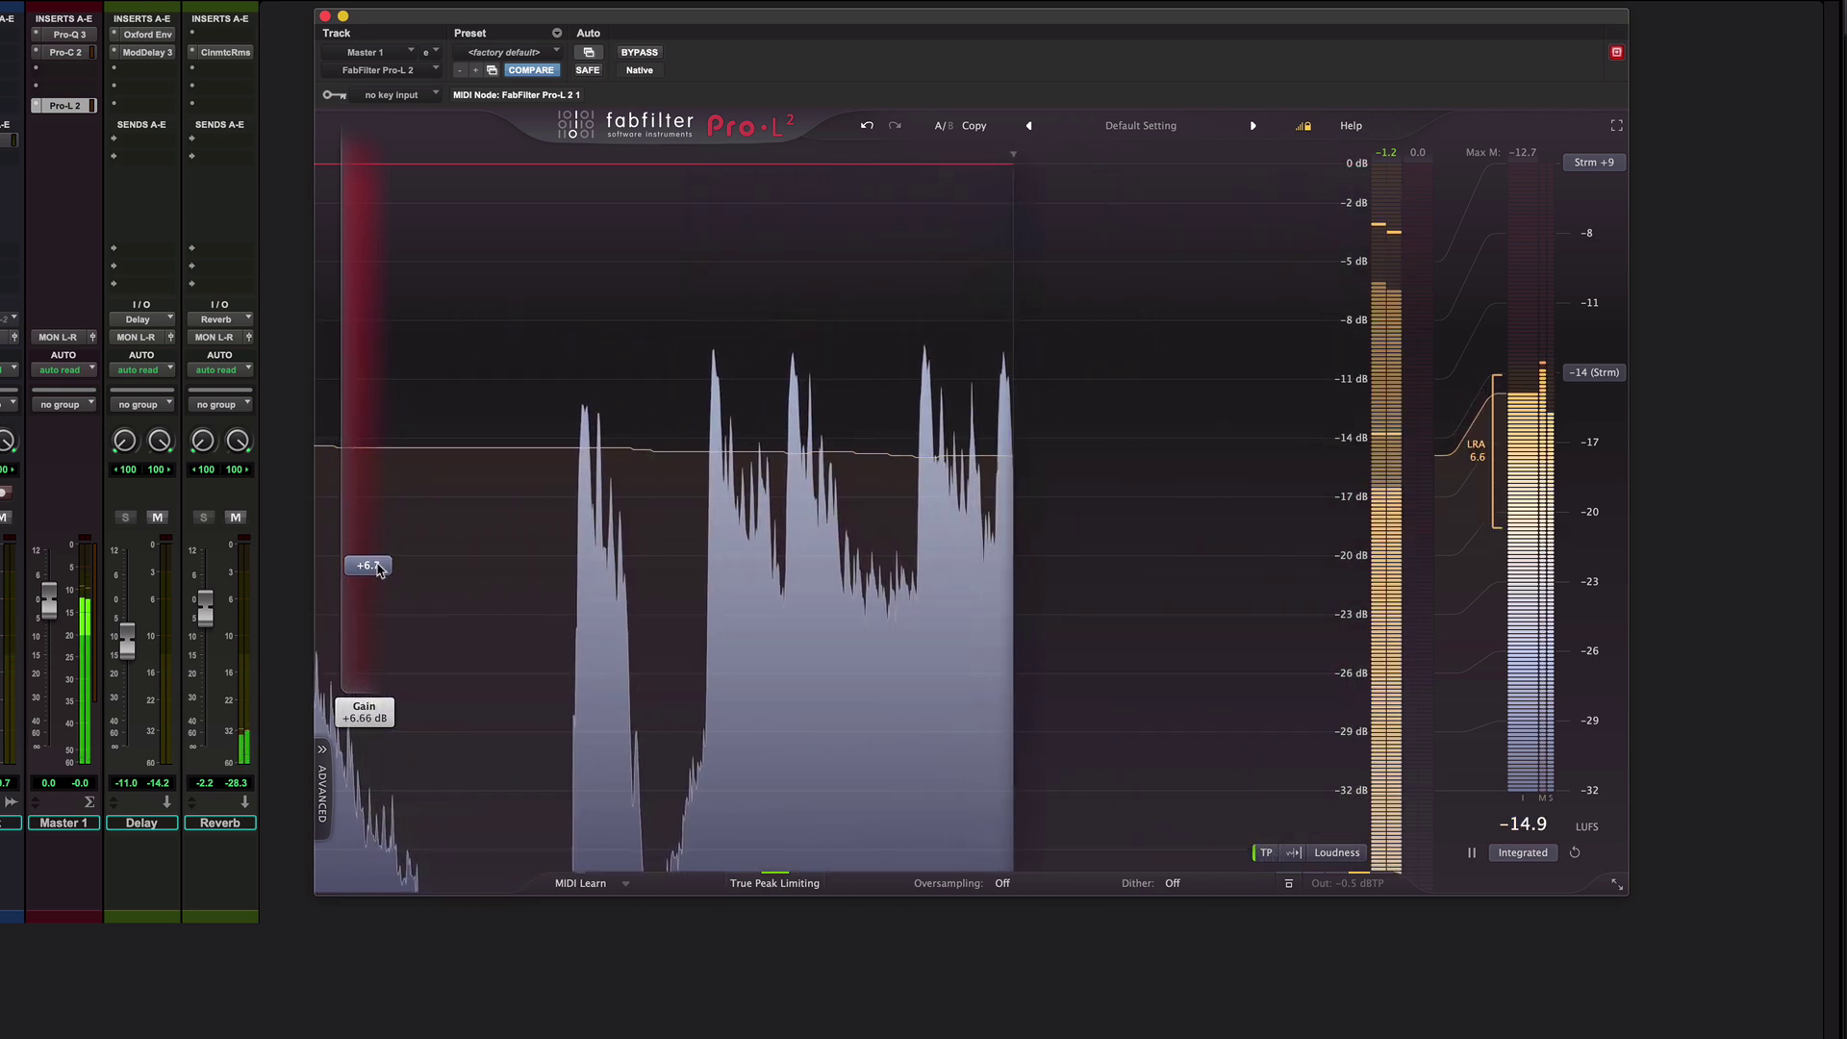
Step: Expand the Advanced panel to review Style, Lookahead, Attack and Release, then collapse it
{"action": "left_click", "coordinate": [323, 770]}
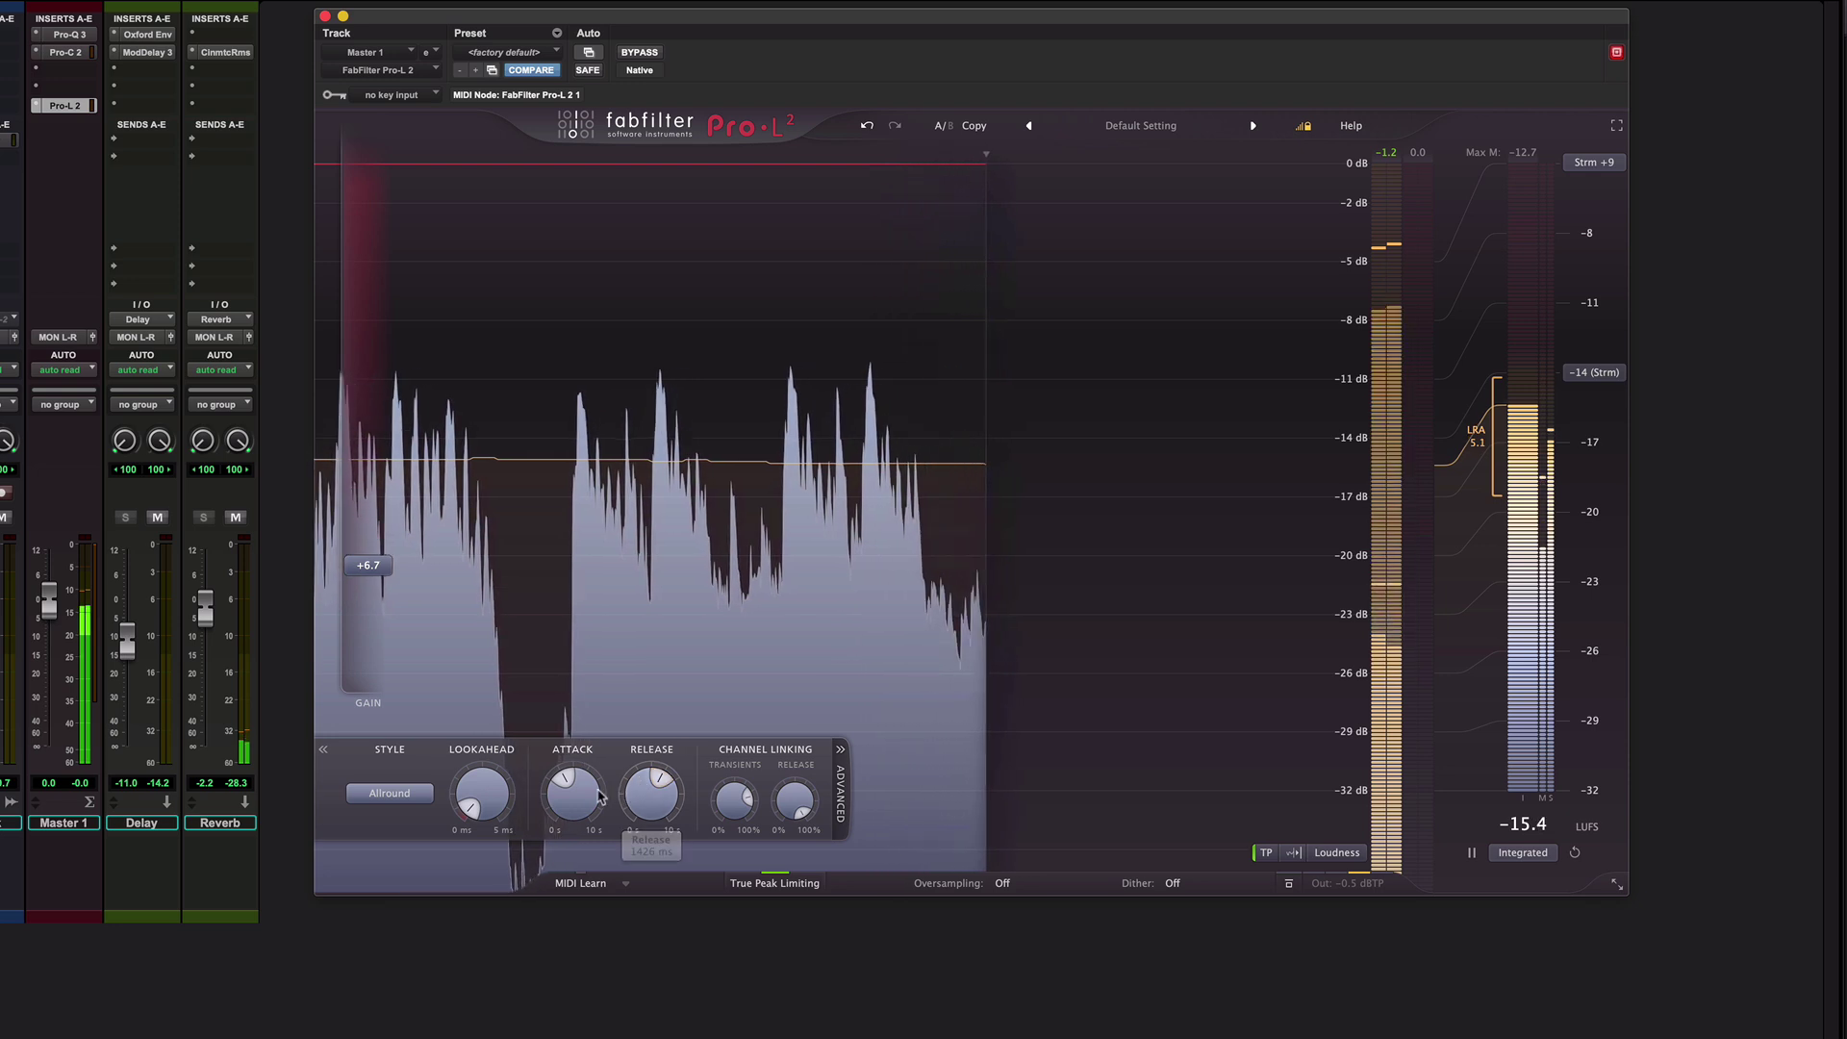
{"action": "left_click", "coordinate": [322, 751]}
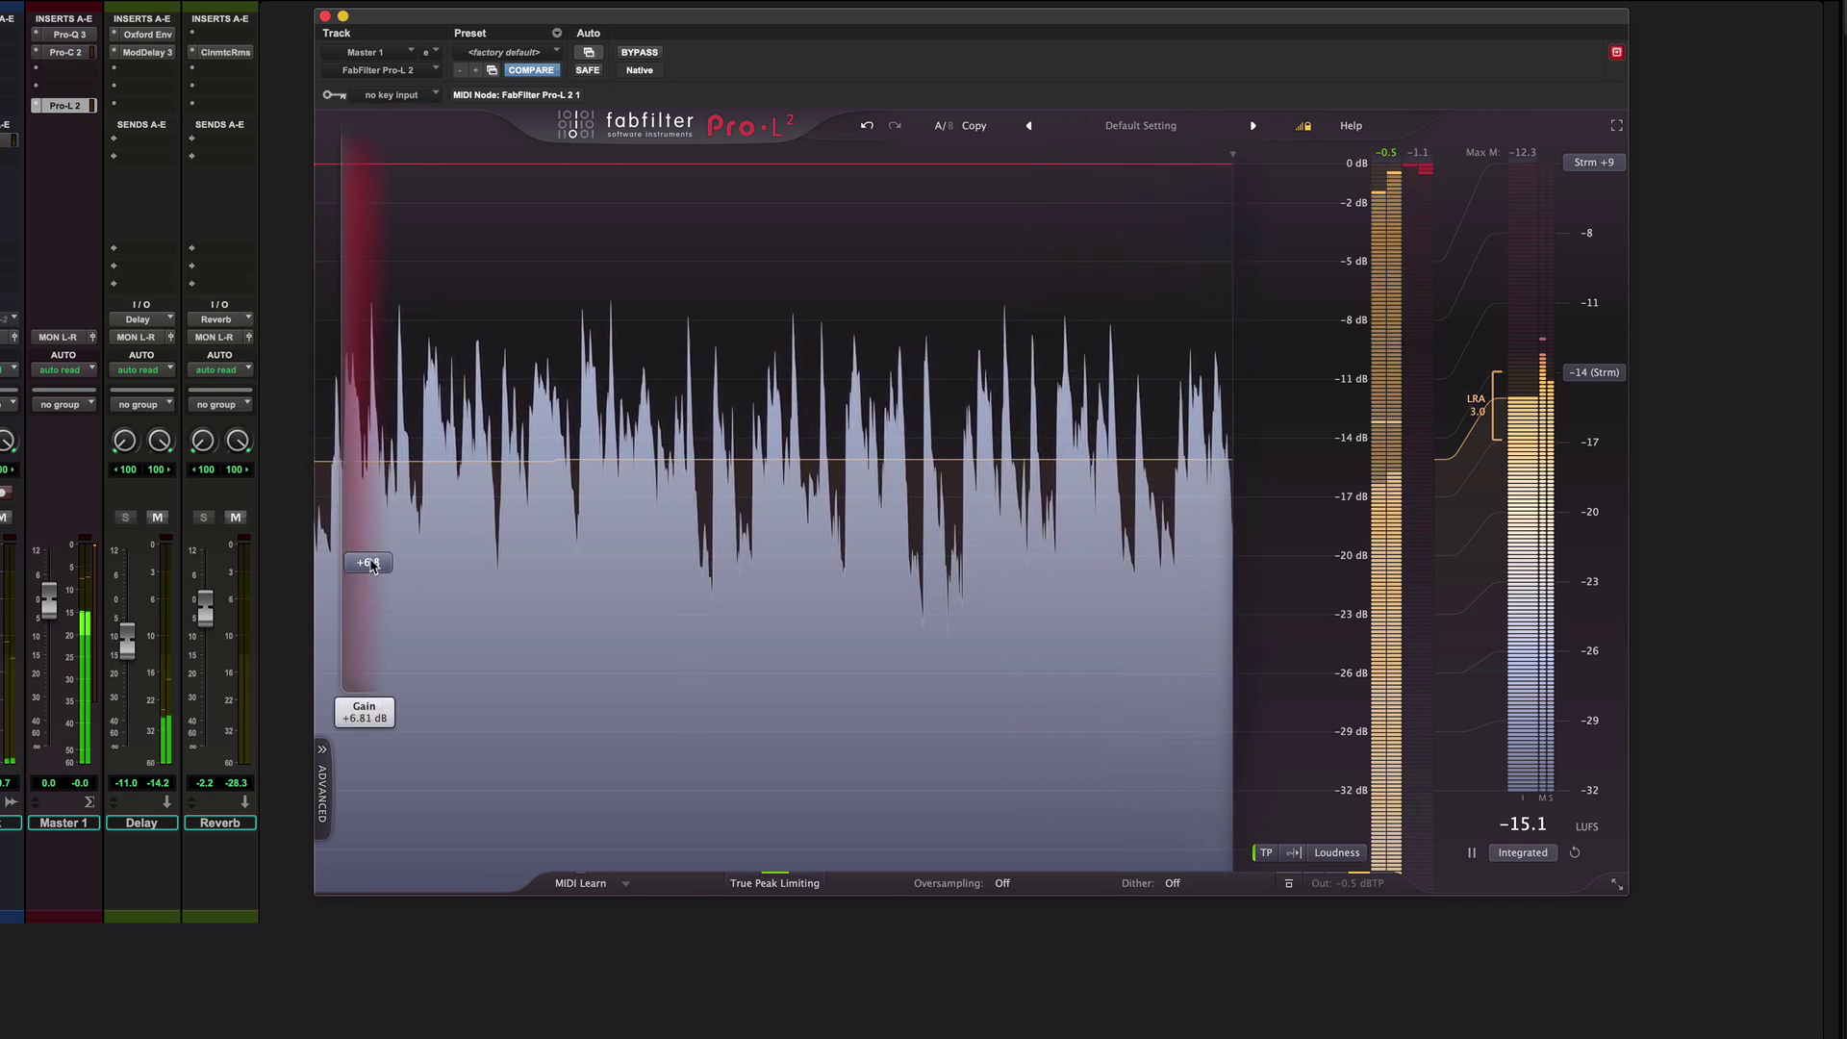
Step: Nudge the gain to about +6.9 dB and reset the integrated loudness measurement
{"action": "left_click_drag", "start_coordinate": [371, 564], "coordinate": [375, 565]}
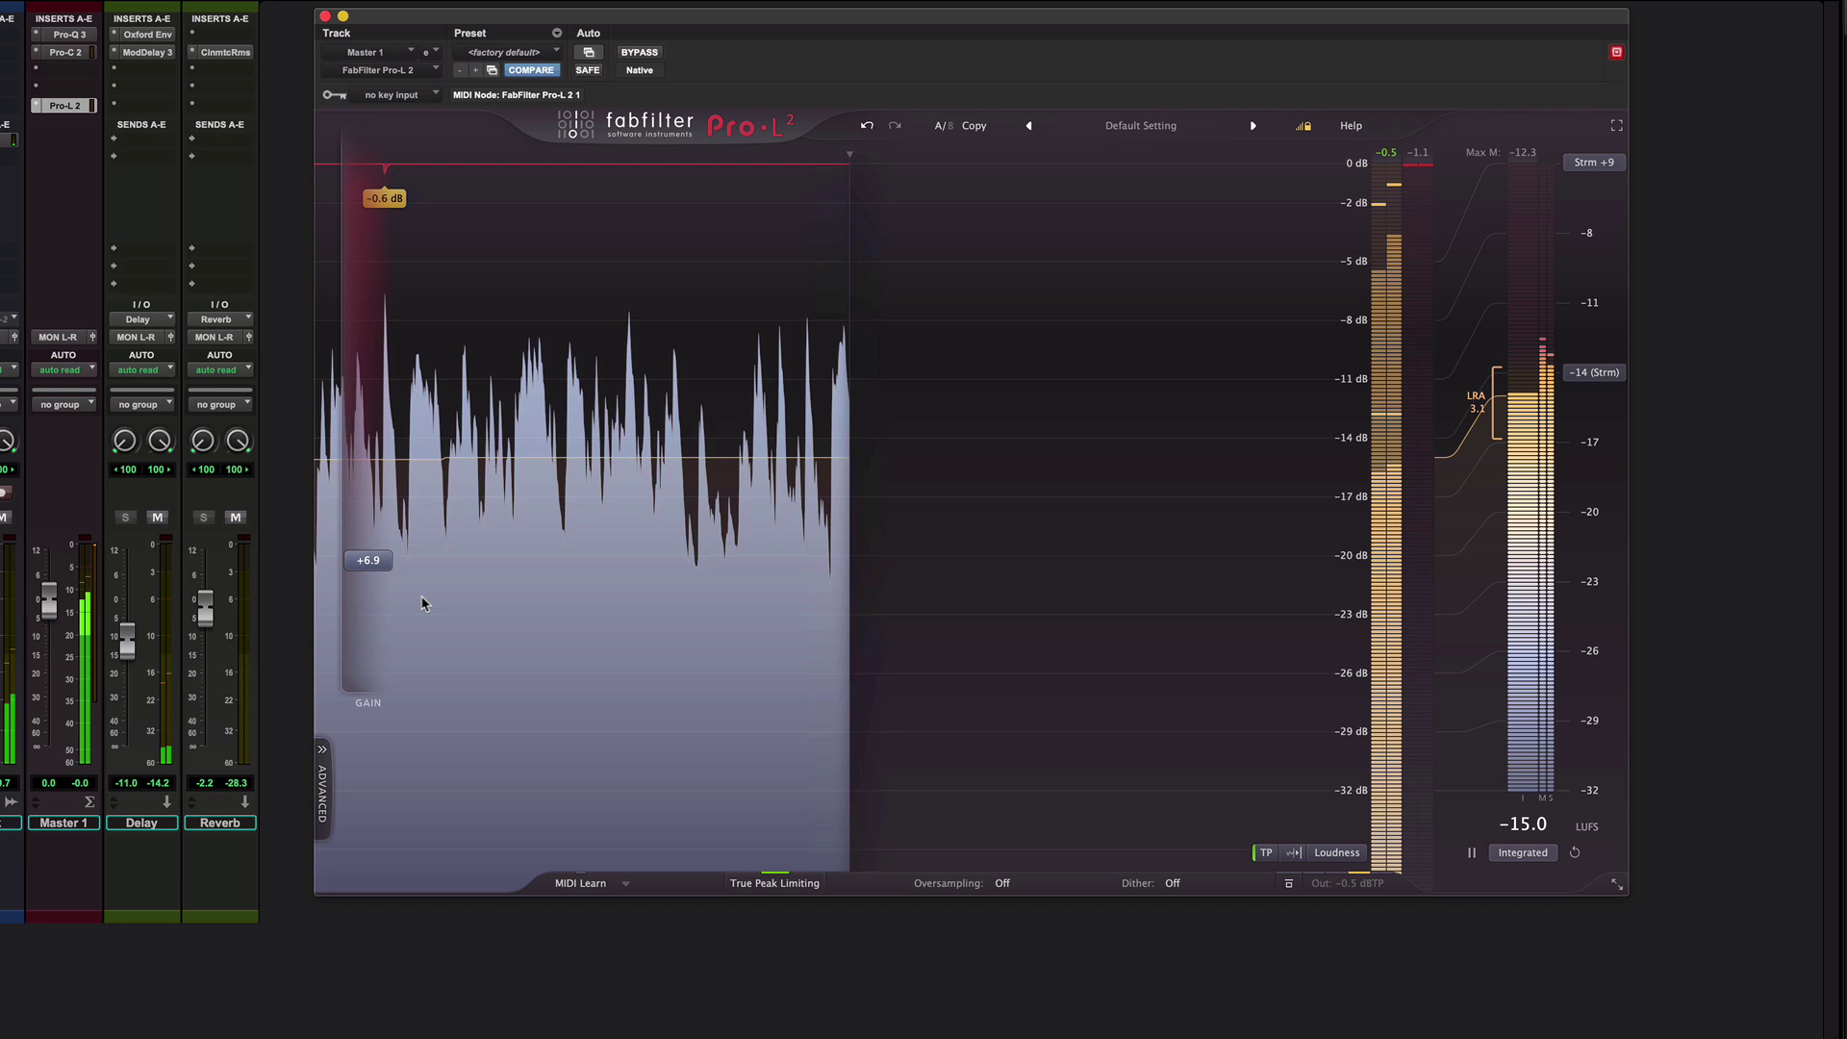
{"action": "left_click", "coordinate": [1574, 852]}
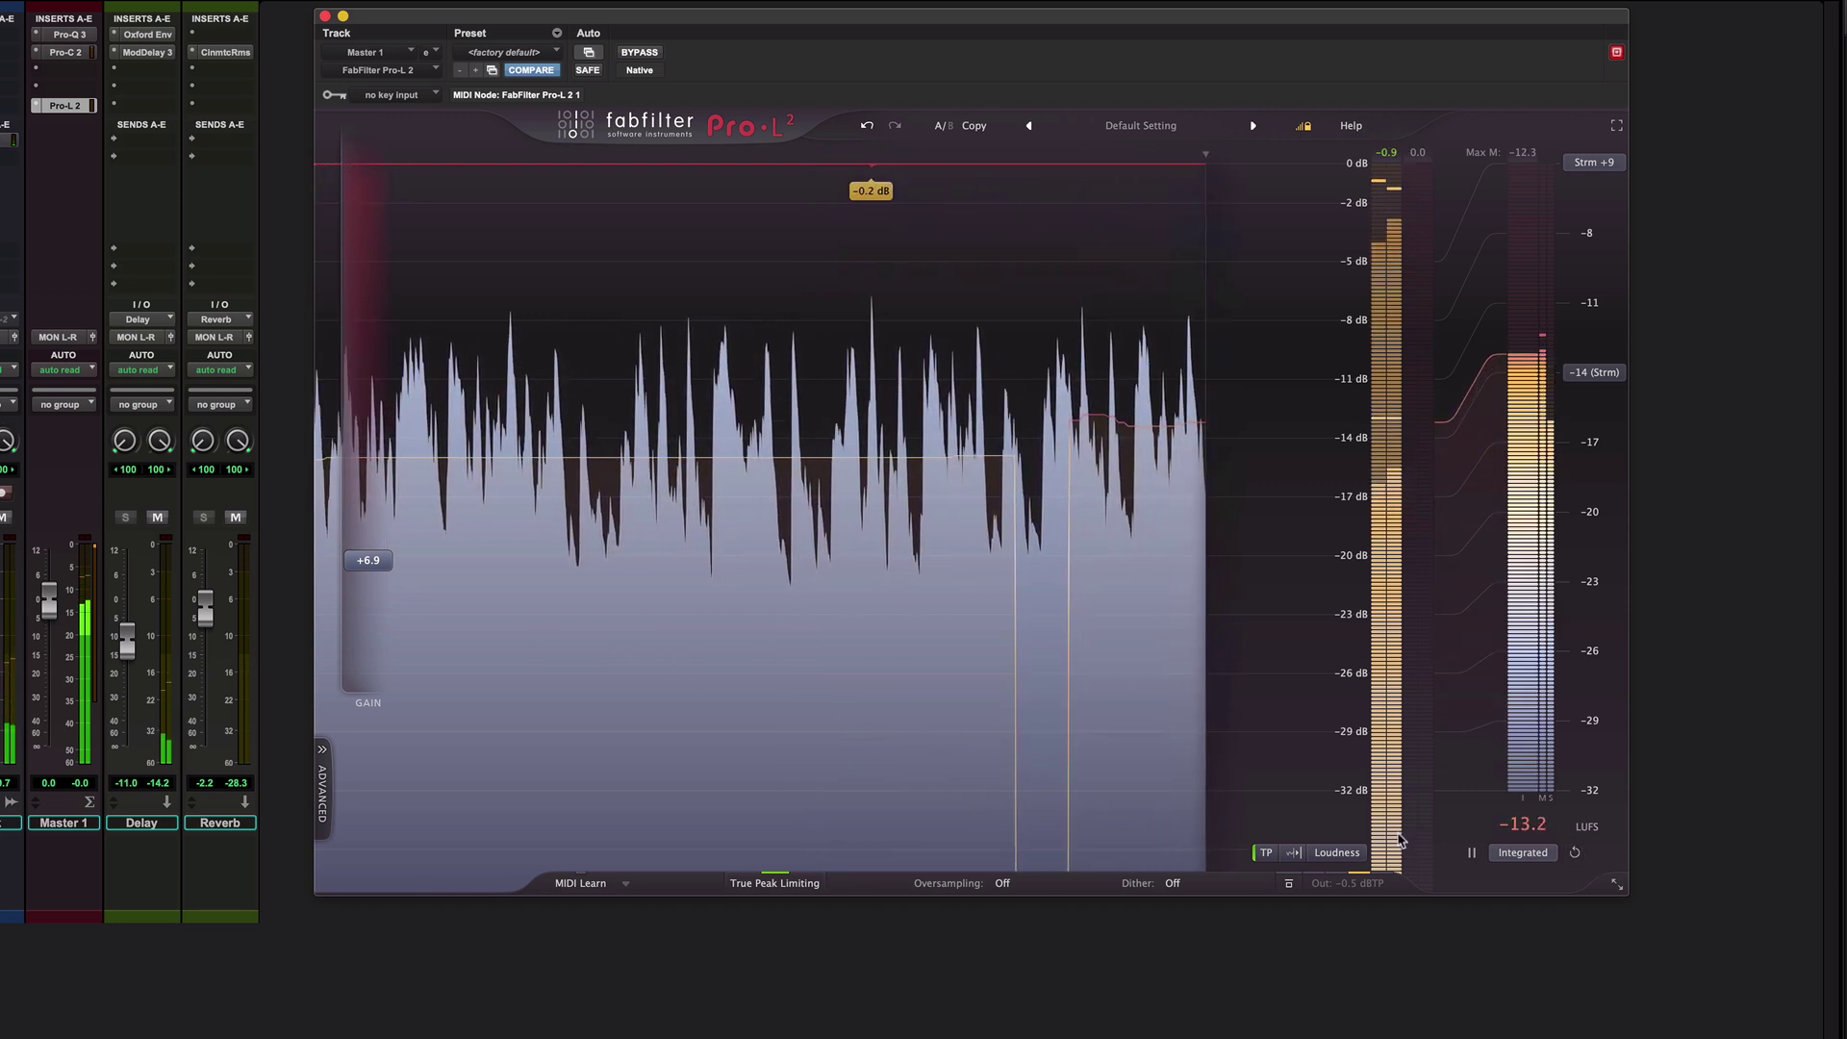